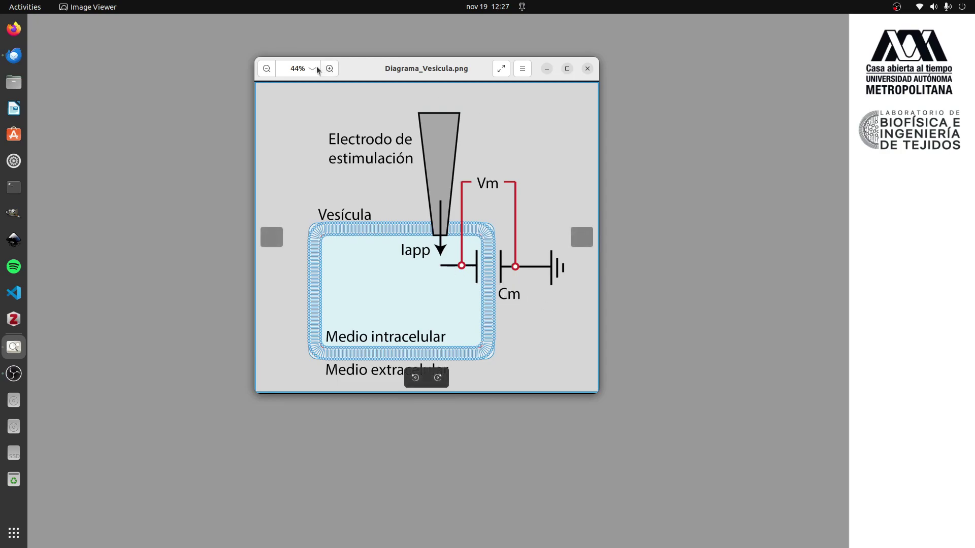
Step: Move the vesicle diagram window aside and launch NEURON from a terminal with the nrngui command
drag(351, 69, 598, 26)
click(13, 188)
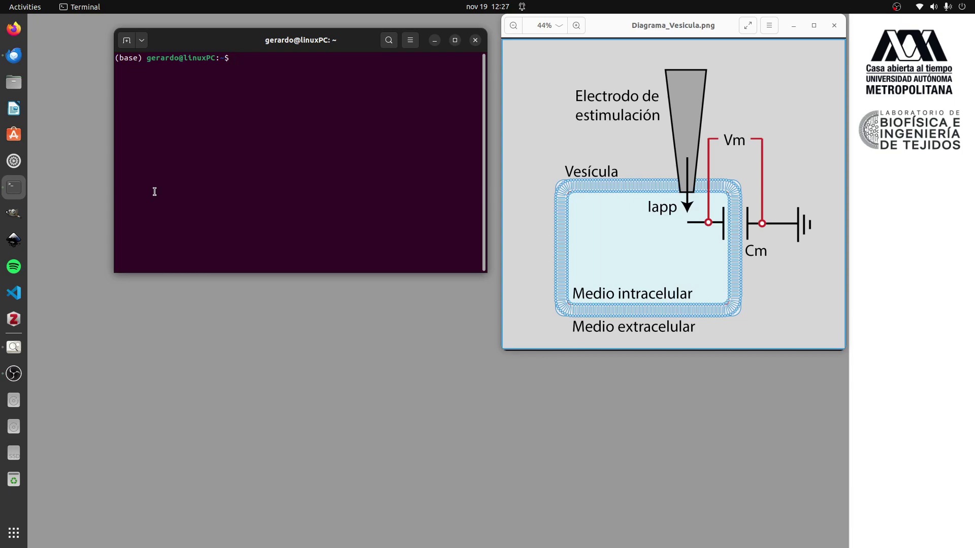
text(nrngui)
key(Return)
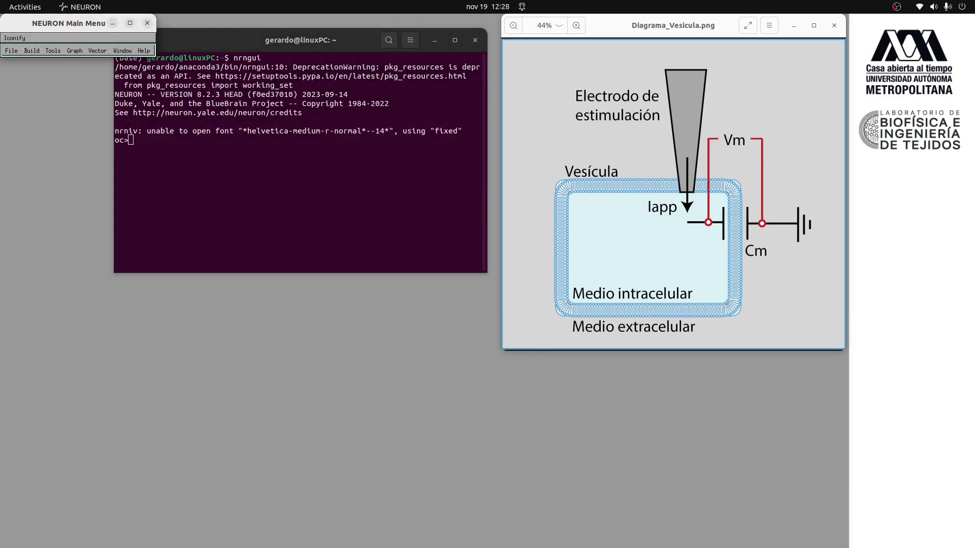
Step: Reposition the NEURON Main Menu window and minimize the terminal
drag(75, 26, 208, 24)
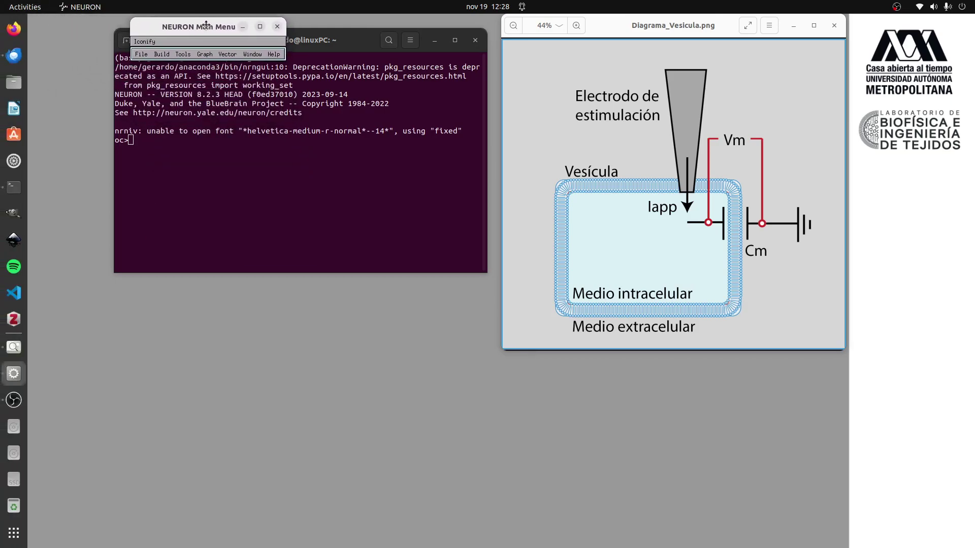
click(340, 43)
drag(341, 45, 353, 84)
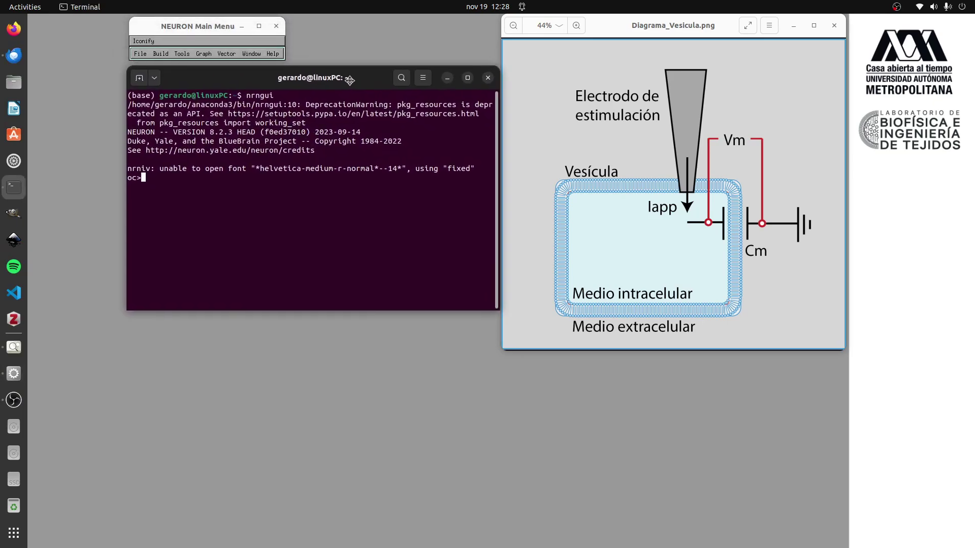
click(447, 79)
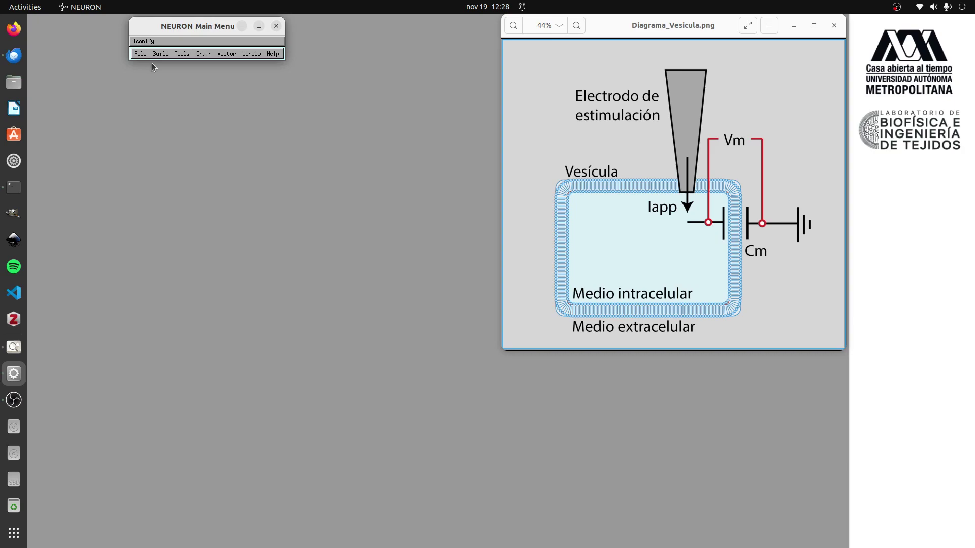
Step: Start a new Cell Builder and place its window just below the NEURON Main Menu
click(178, 56)
click(161, 54)
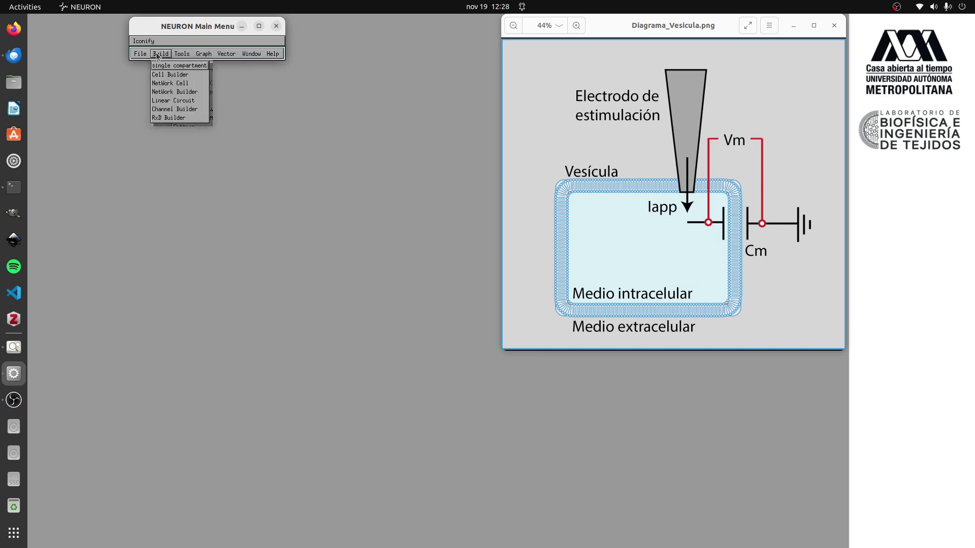
click(173, 74)
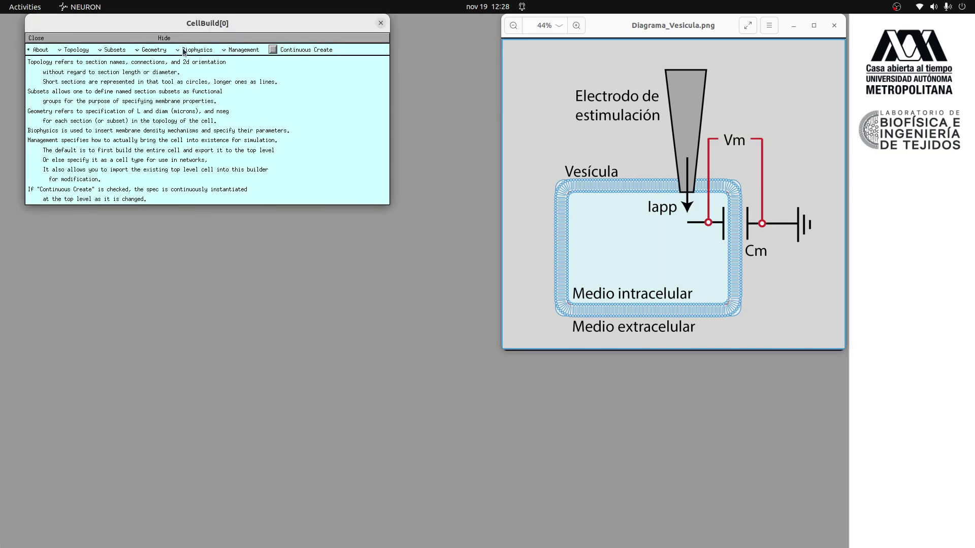
drag(243, 22, 295, 71)
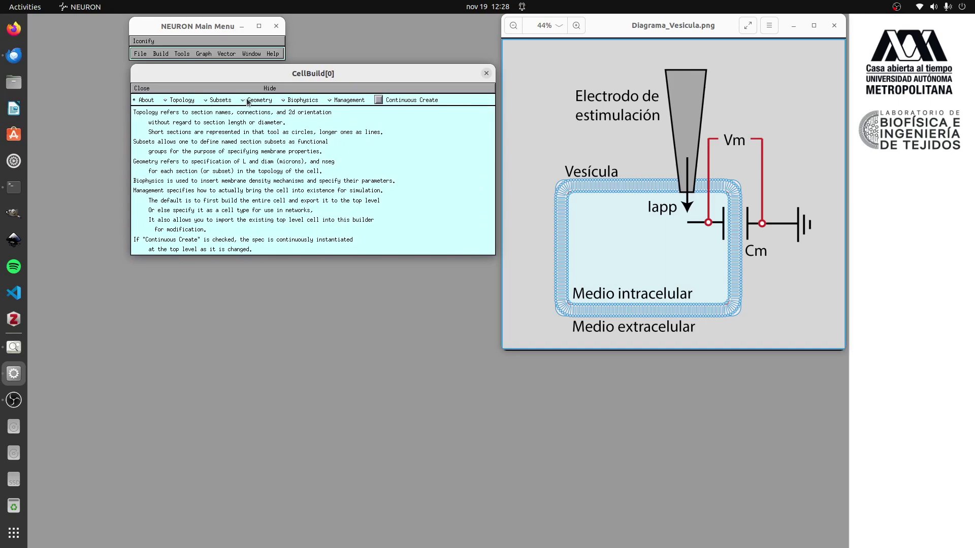
Step: Set the soma's geometry strategy to a constant area and show its area parameter in the Cell Builder
click(174, 100)
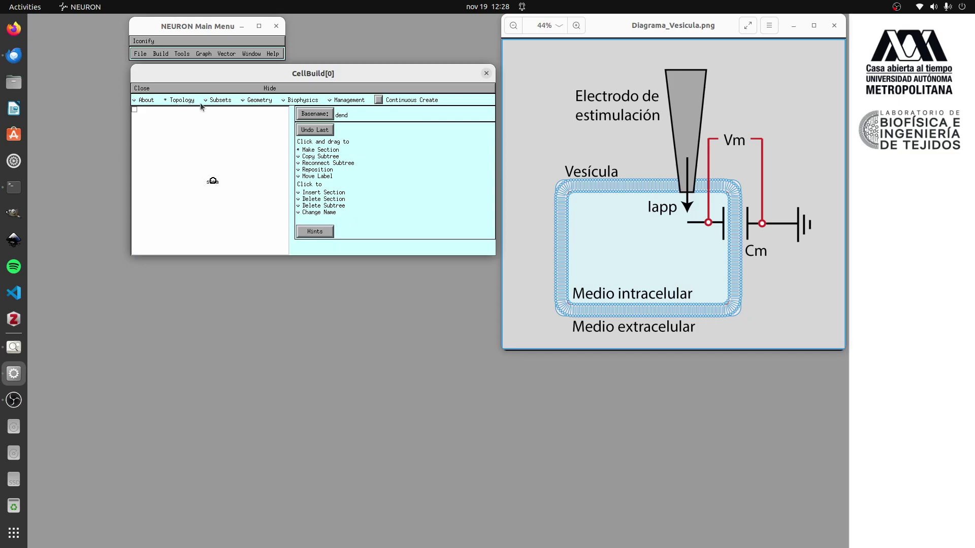
click(246, 101)
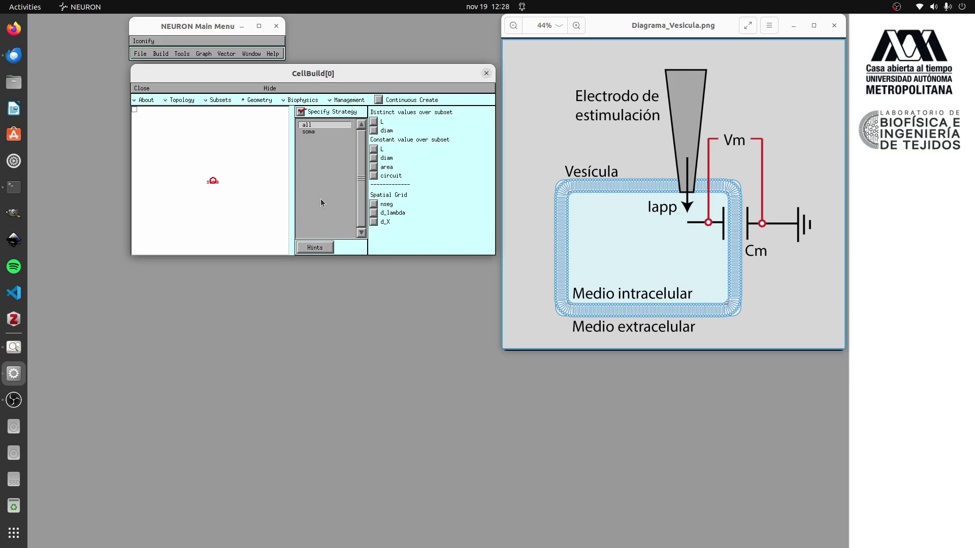
click(328, 132)
click(374, 168)
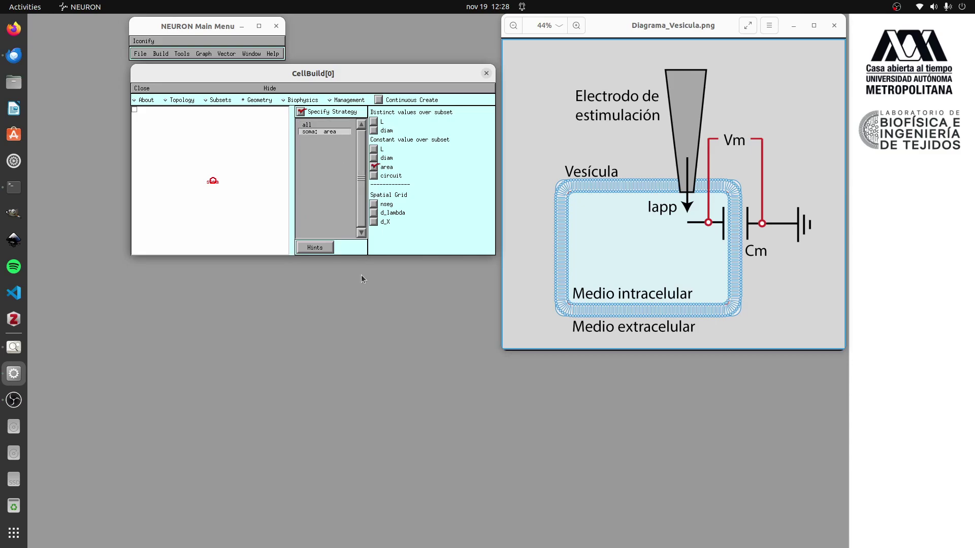
click(301, 112)
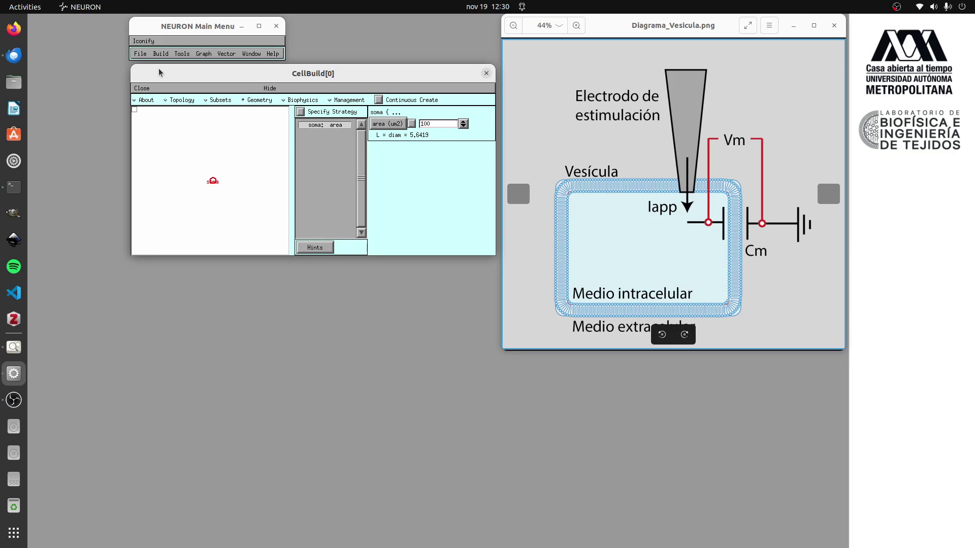
Step: Bring up the RunControl window and place it below the vesicle diagram
click(182, 53)
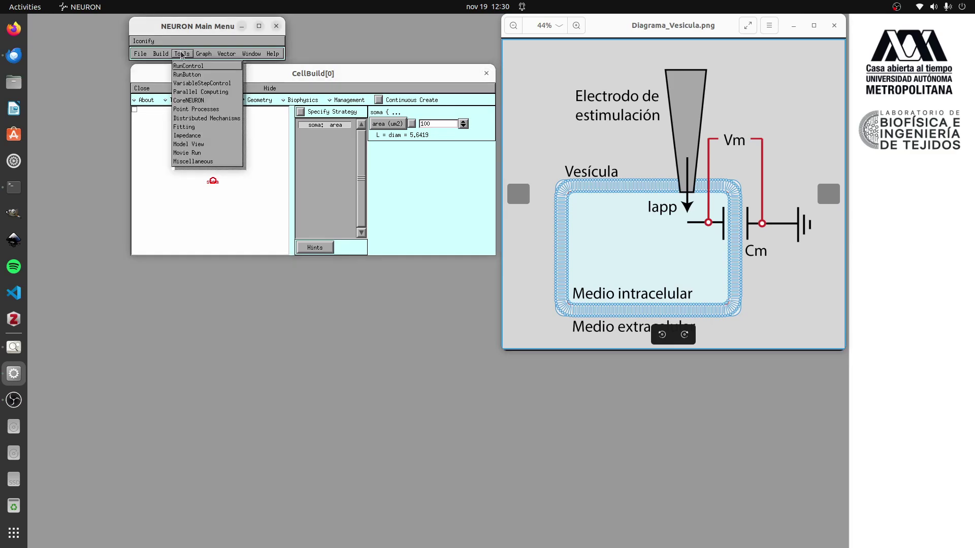
click(184, 66)
drag(223, 21, 764, 356)
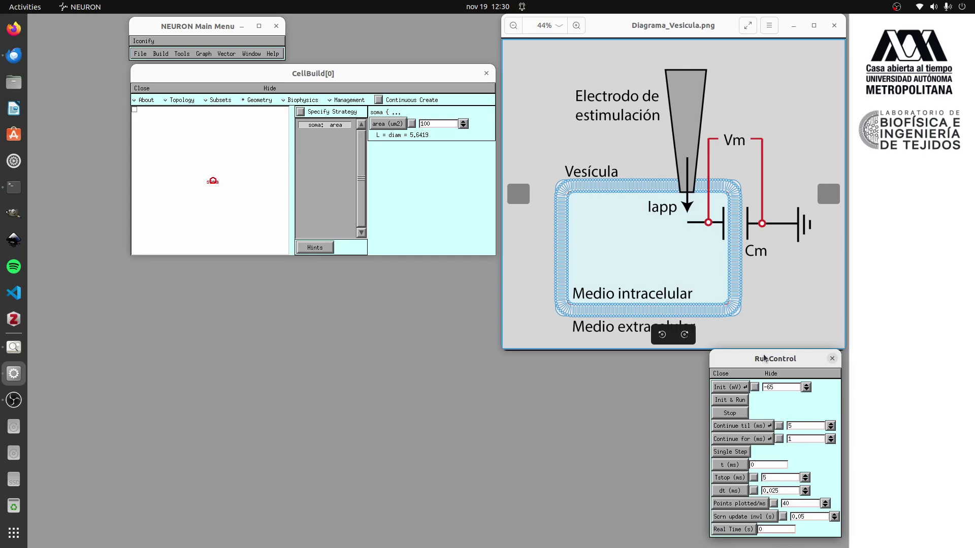
Step: Create a voltage axis graph and a current axis graph, stacking them below the Cell Builder with the current graph above
click(204, 54)
click(211, 64)
drag(218, 30, 430, 414)
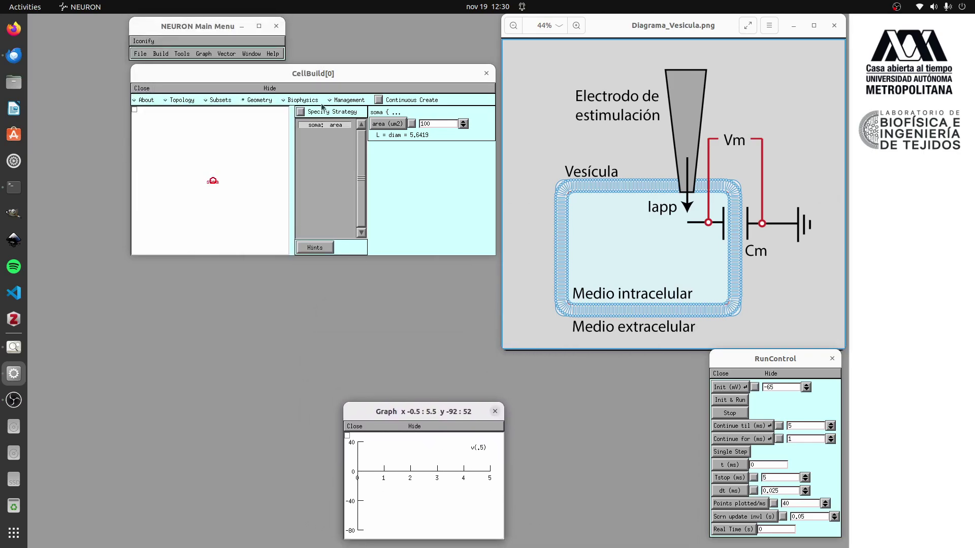
click(203, 53)
click(221, 76)
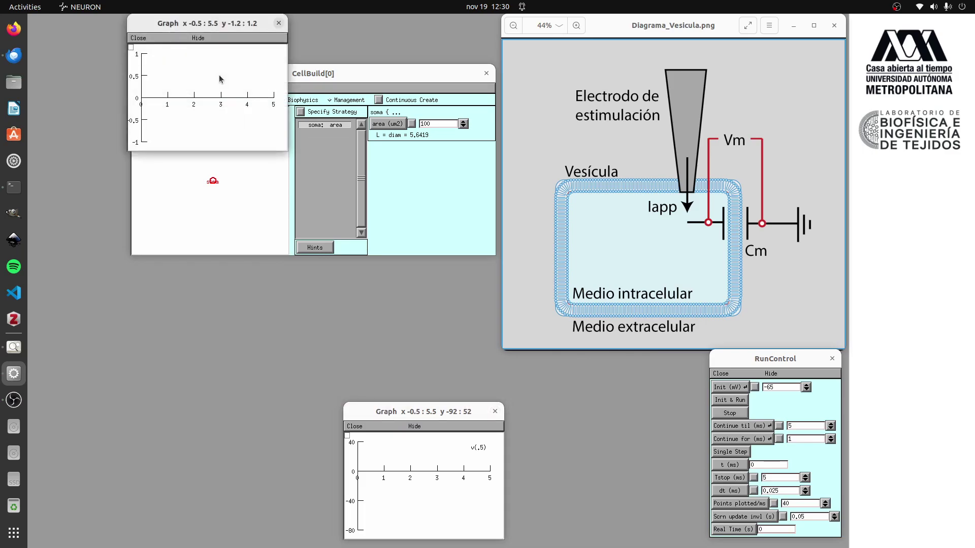
drag(213, 28, 426, 279)
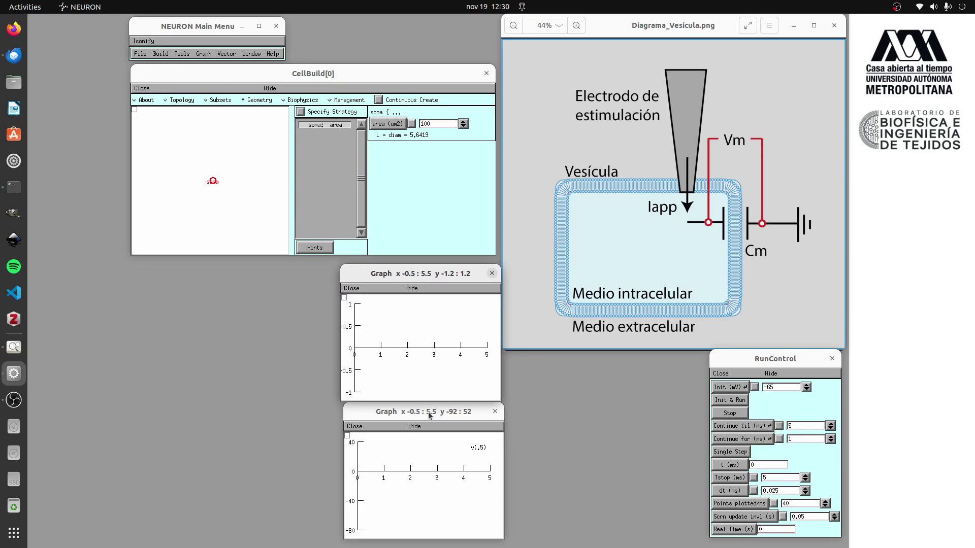
drag(430, 412, 427, 412)
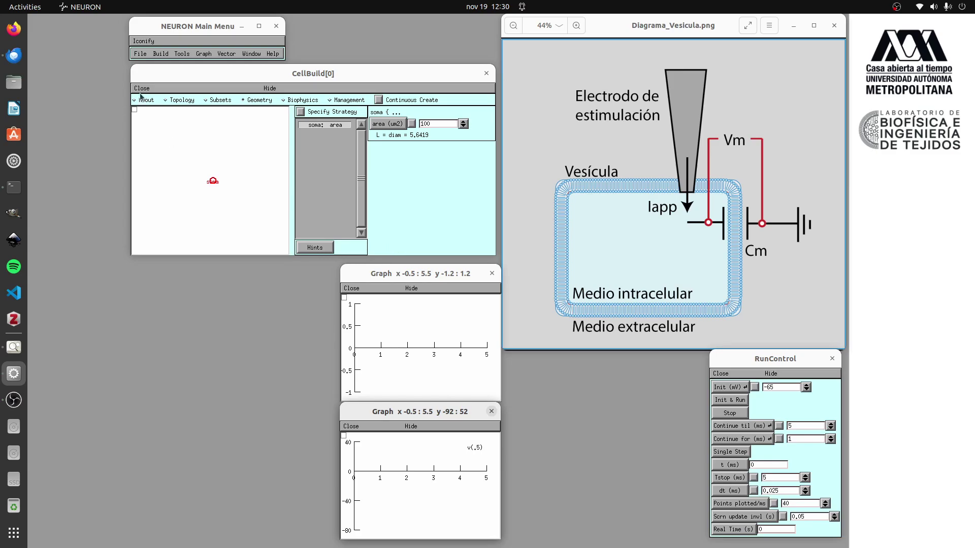
Step: Try to create an Electrode point process manager
click(181, 54)
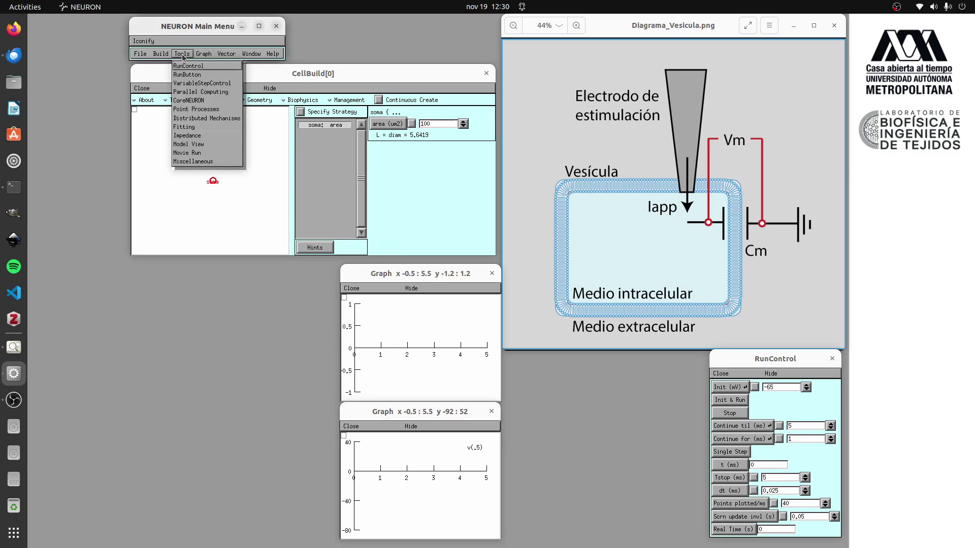
click(200, 110)
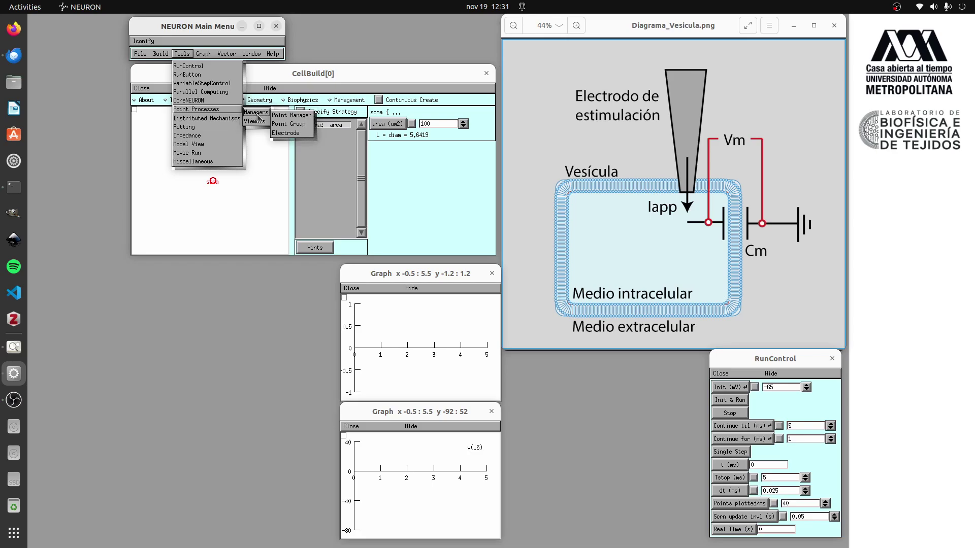
click(287, 133)
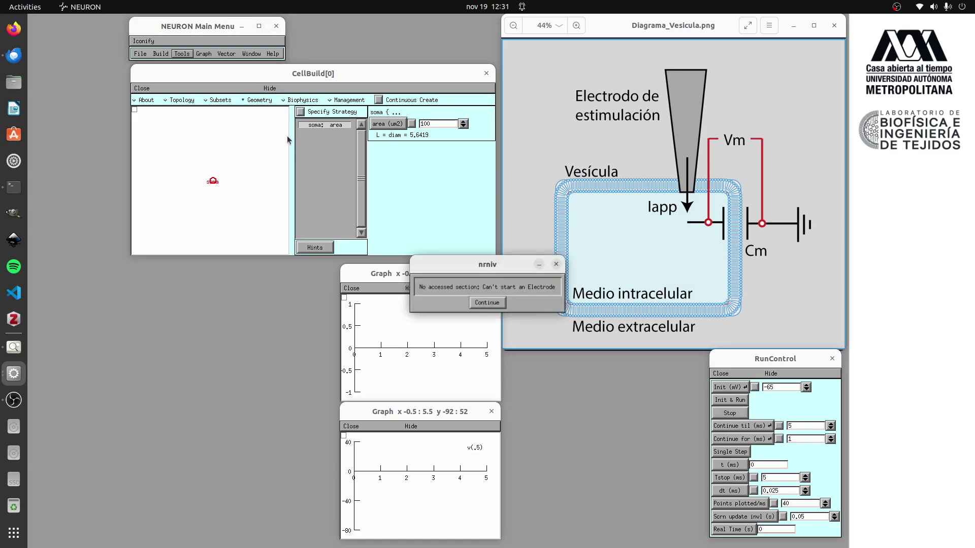
click(487, 303)
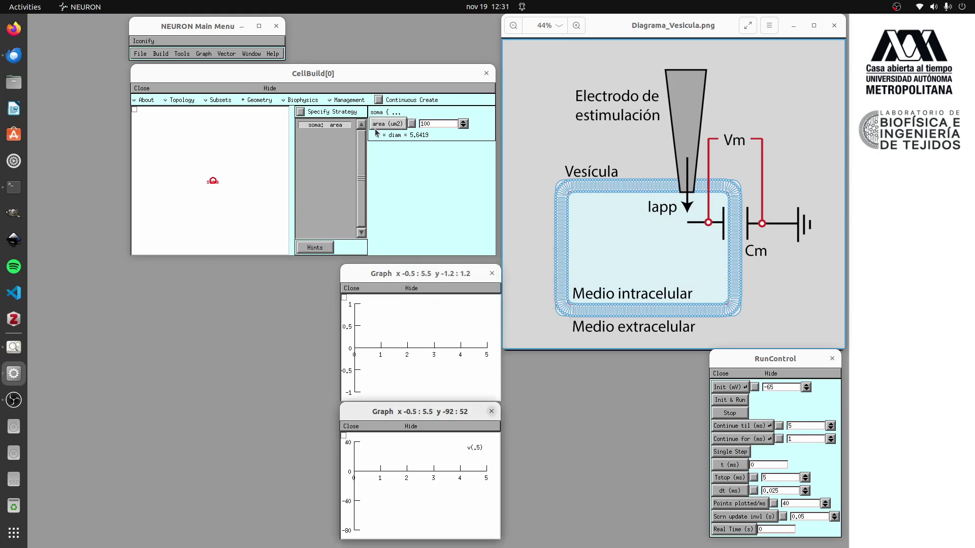
Step: Enable Continuous Create for the cell, create an Electrode point process manager and place its window beside the current graph
click(378, 100)
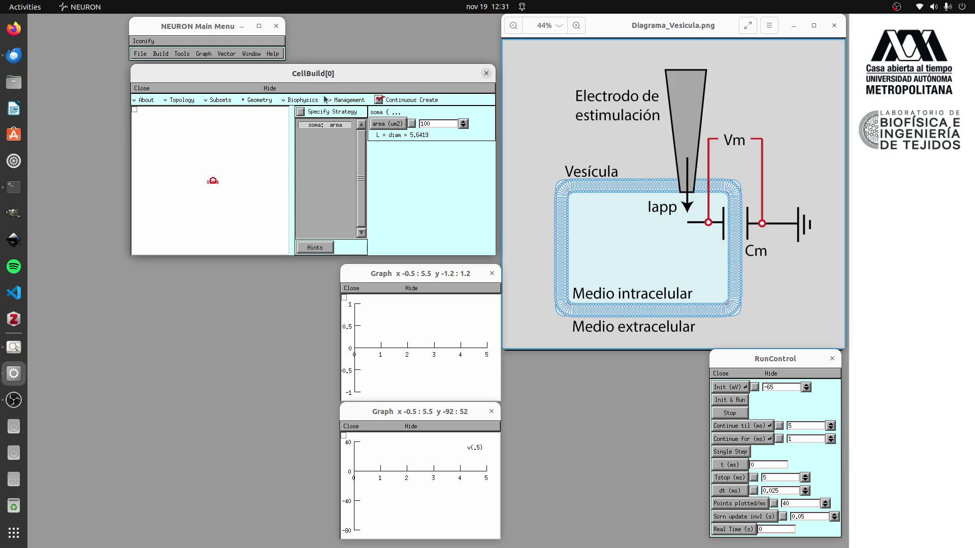
click(179, 54)
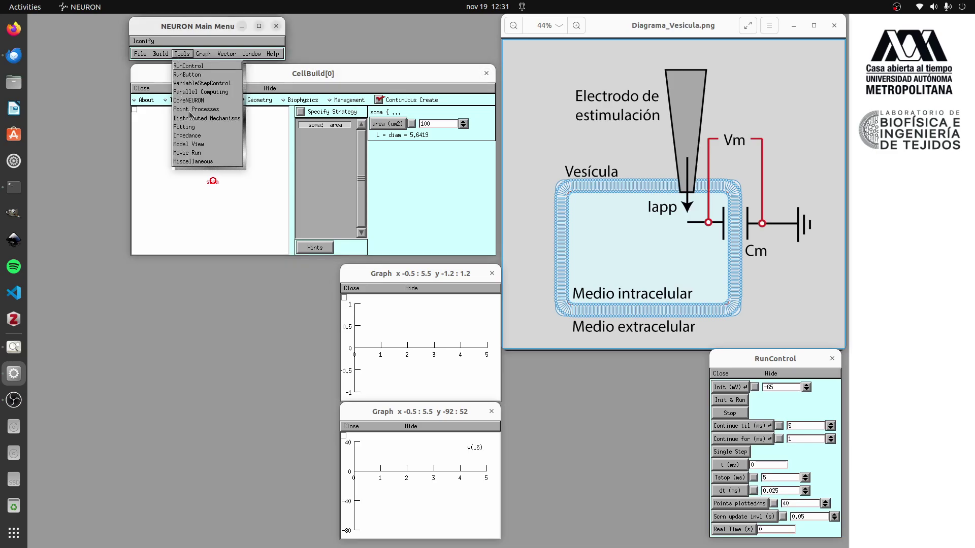
mouse_move(210, 110)
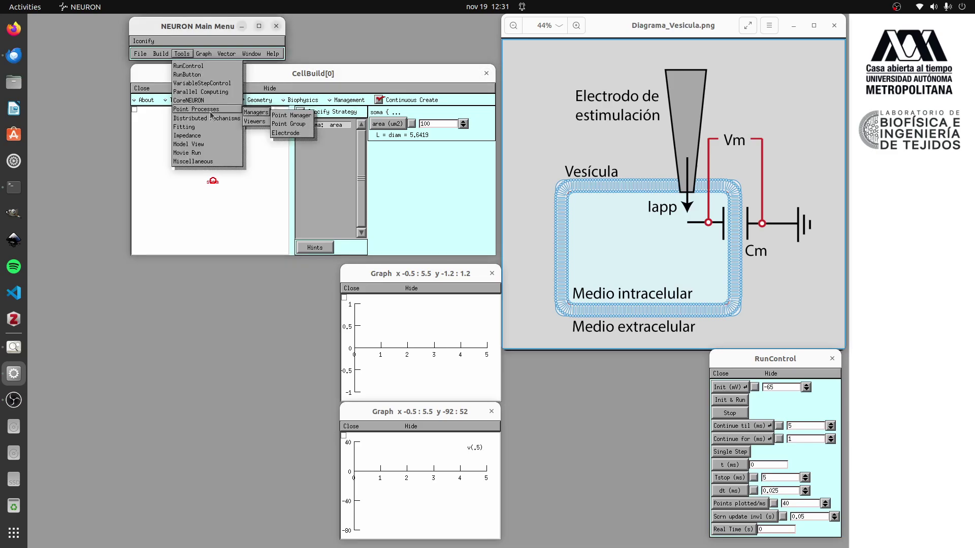
click(303, 134)
drag(220, 21, 282, 271)
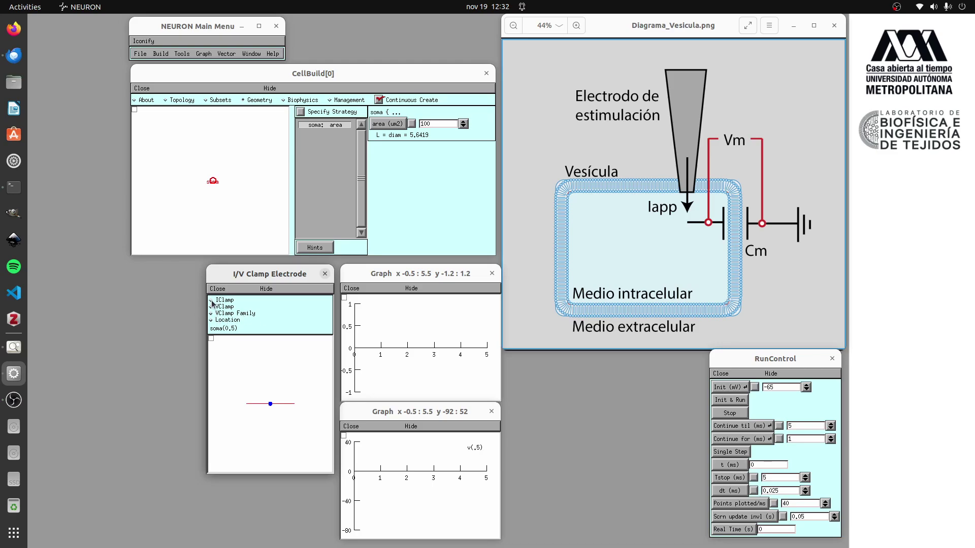
Step: Switch the electrode to IClamp mode and set the pulse delay to 1 ms
click(213, 304)
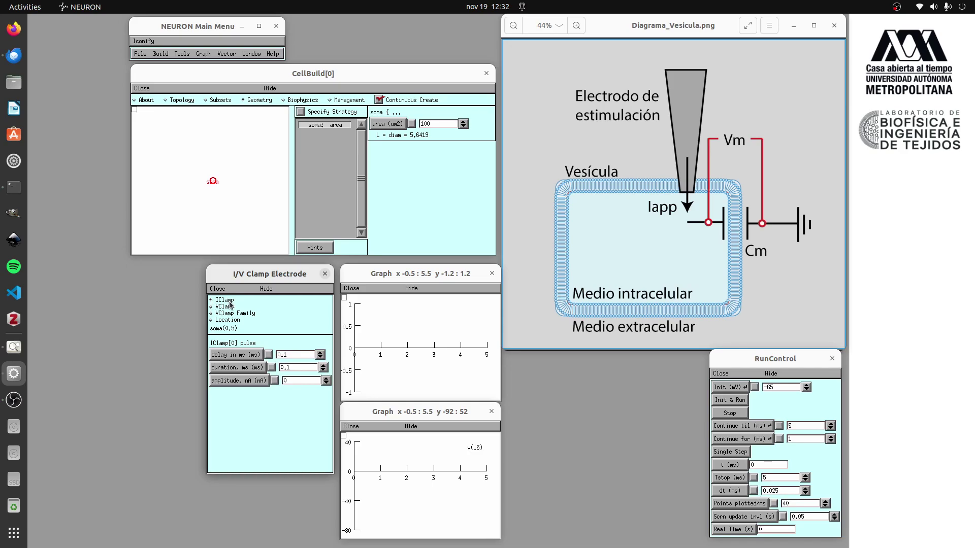
click(291, 357)
double_click(290, 356)
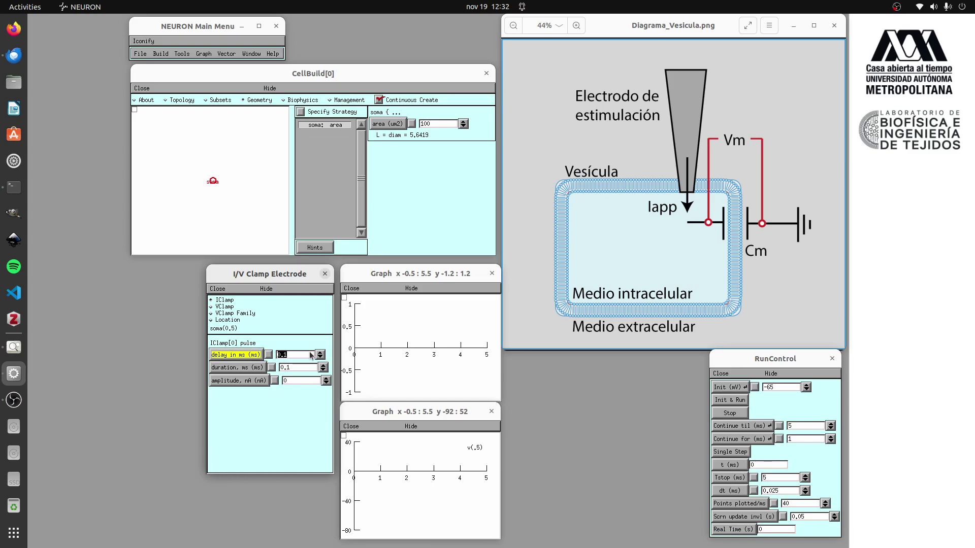
text(1)
key(Return)
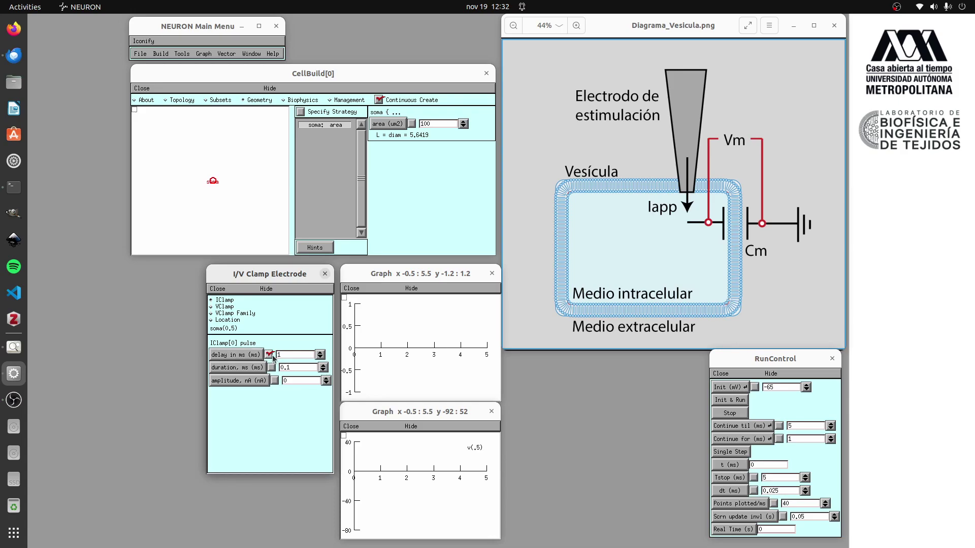
Step: Set the IClamp pulse duration to 1 ms and its amplitude to 1 nA
click(303, 368)
key(BackSpace)
key(BackSpace)
key(BackSpace)
text(1)
key(Return)
click(293, 381)
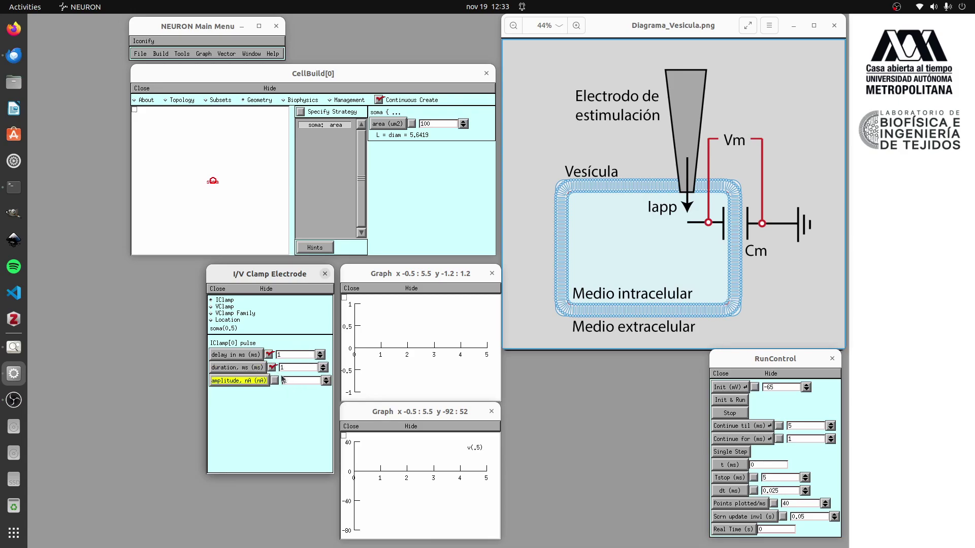
text(1)
key(Return)
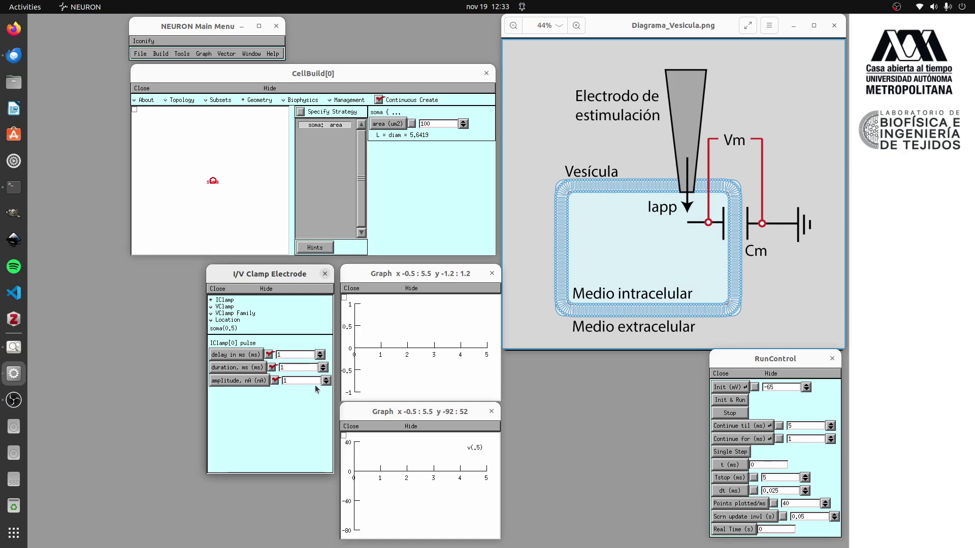
click(403, 278)
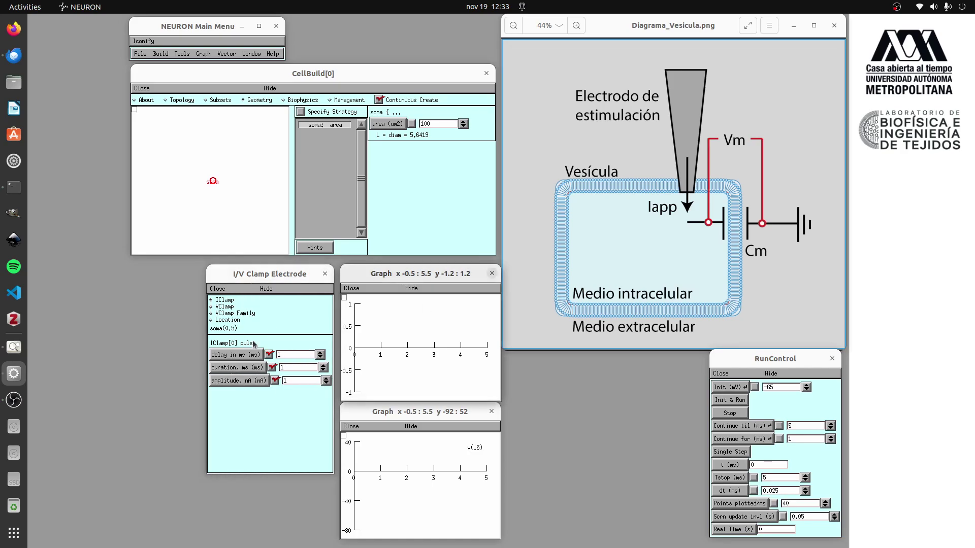
right_click(344, 299)
click(345, 300)
right_click(346, 300)
click(349, 301)
right_click(349, 301)
click(349, 300)
right_click(345, 437)
click(345, 438)
right_click(398, 329)
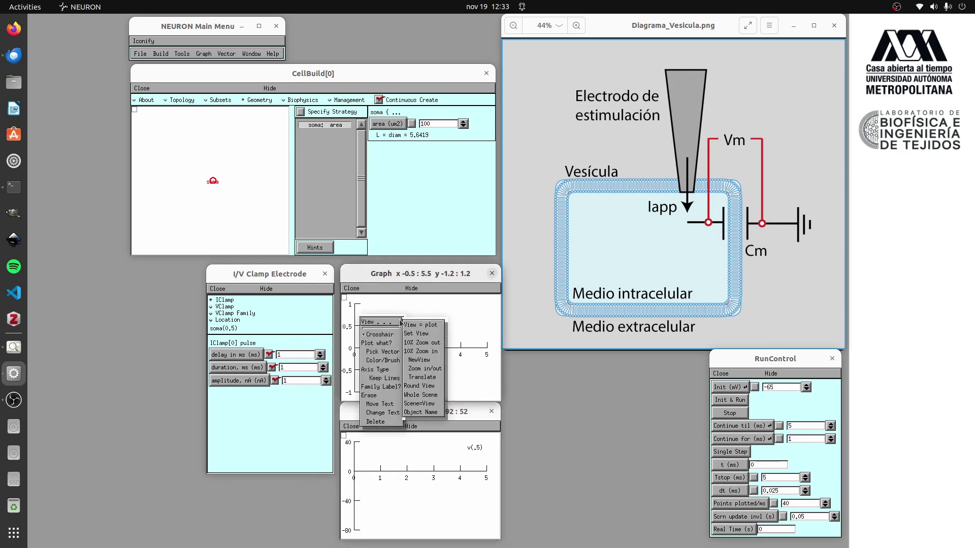
click(422, 312)
right_click(412, 478)
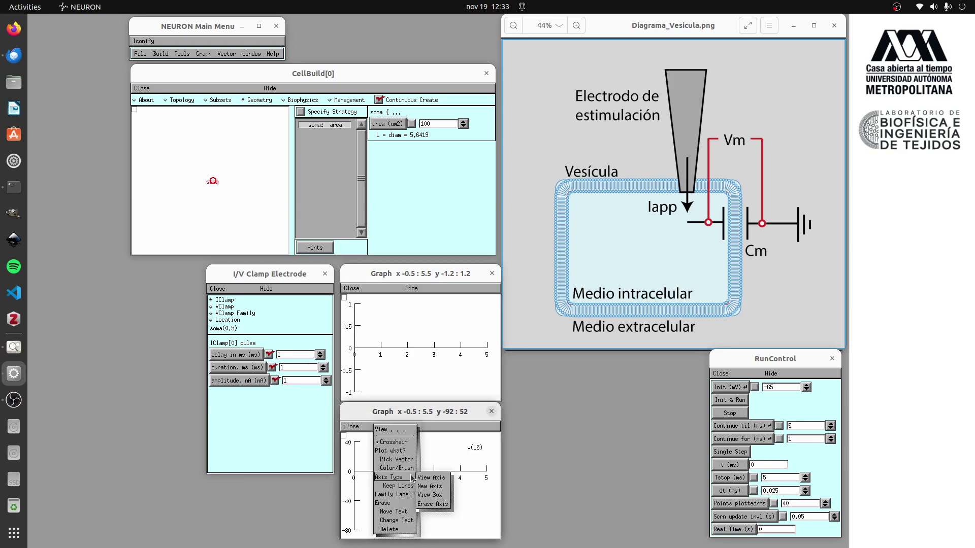
click(440, 460)
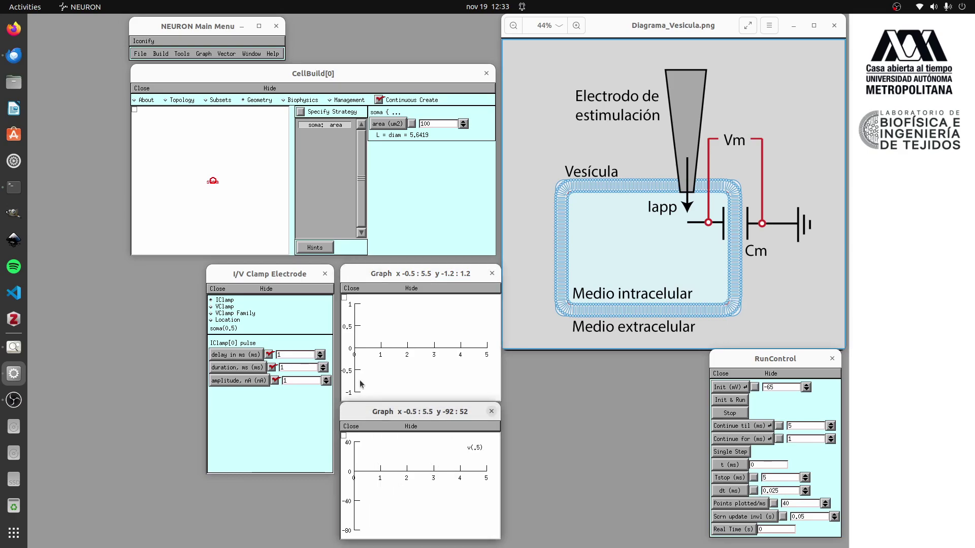
Step: Open the Plot what? variable chooser for the empty graph and list the available objects, scrolled to the IClamp entry
click(344, 298)
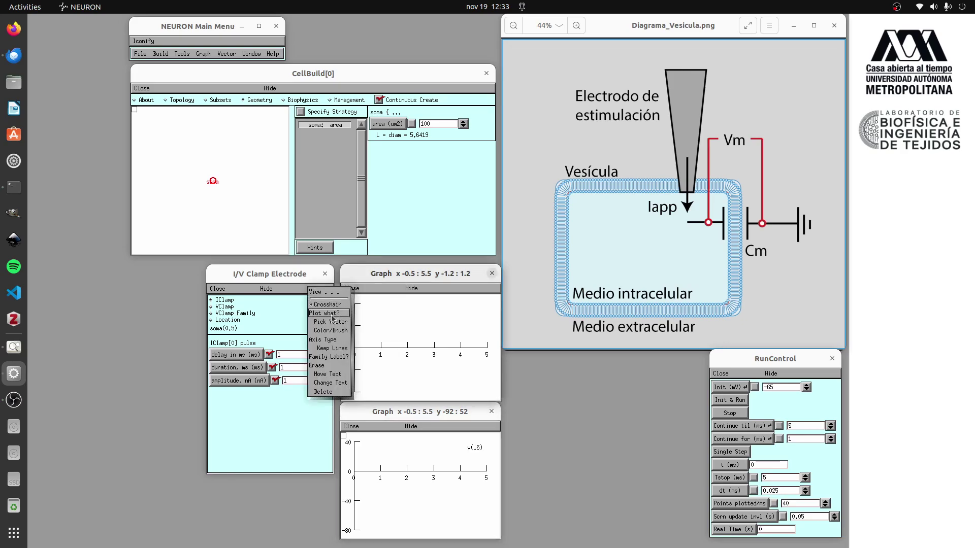
click(332, 315)
drag(381, 350, 353, 295)
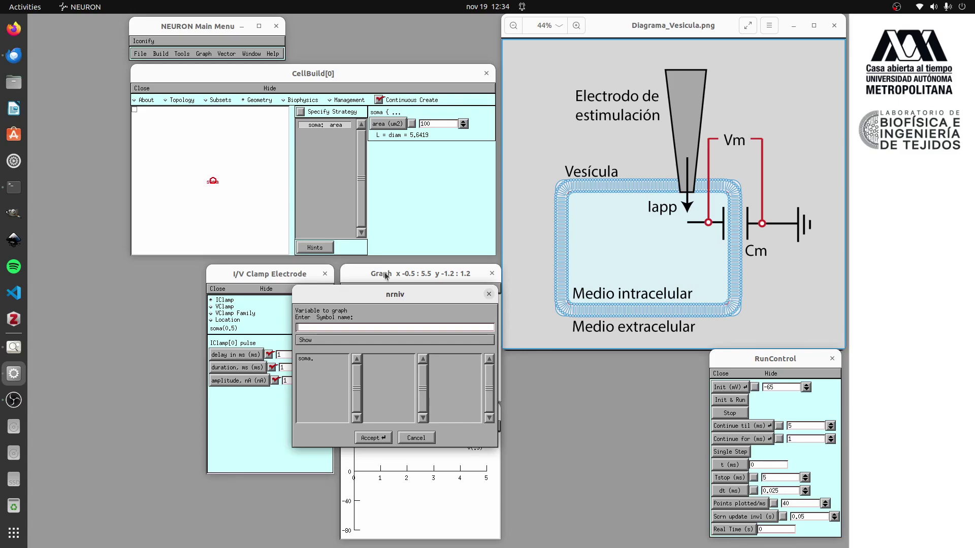
drag(377, 299, 382, 361)
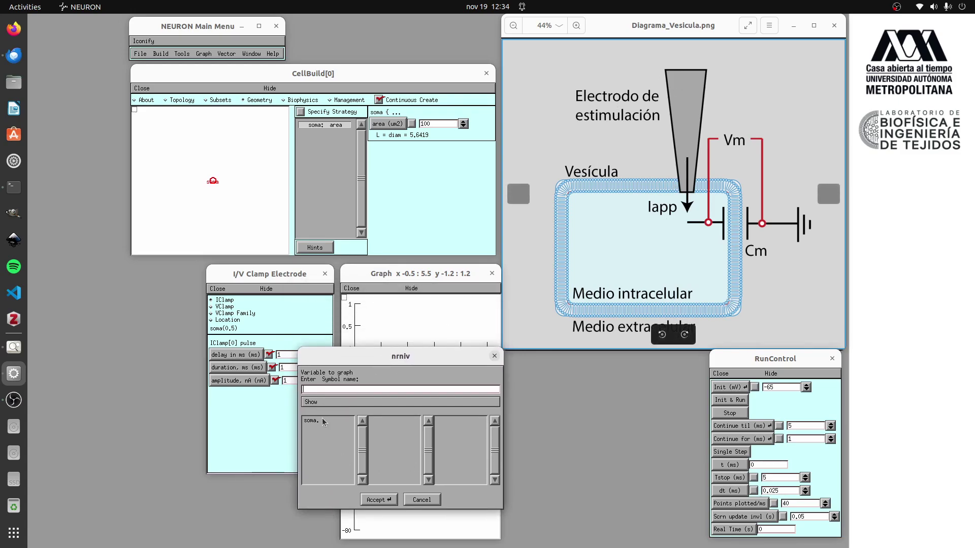
click(311, 402)
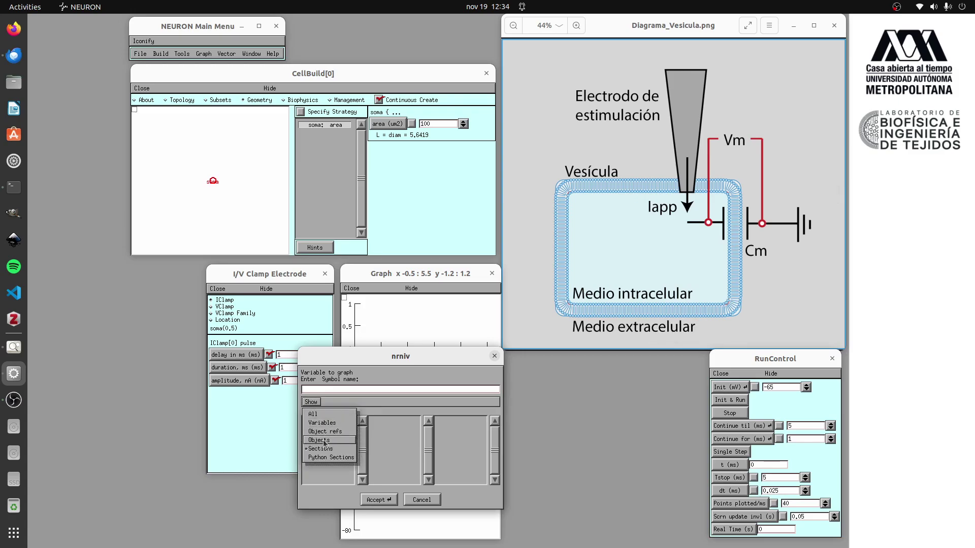
click(343, 386)
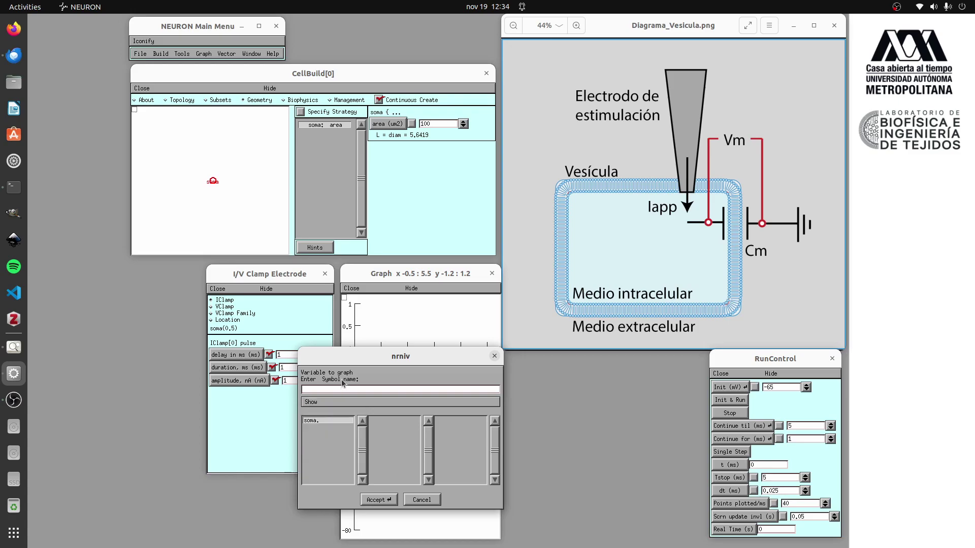
click(315, 403)
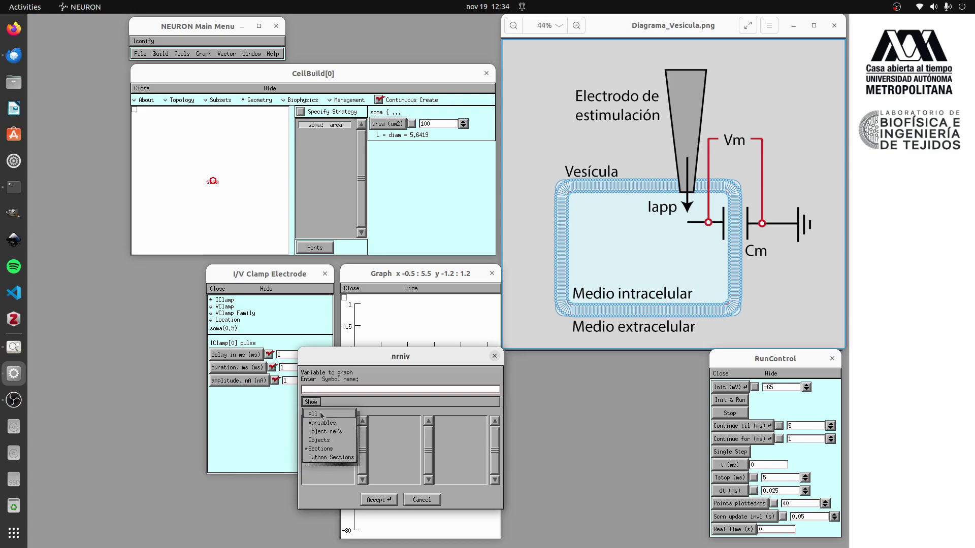
click(325, 445)
drag(362, 435, 364, 447)
click(326, 448)
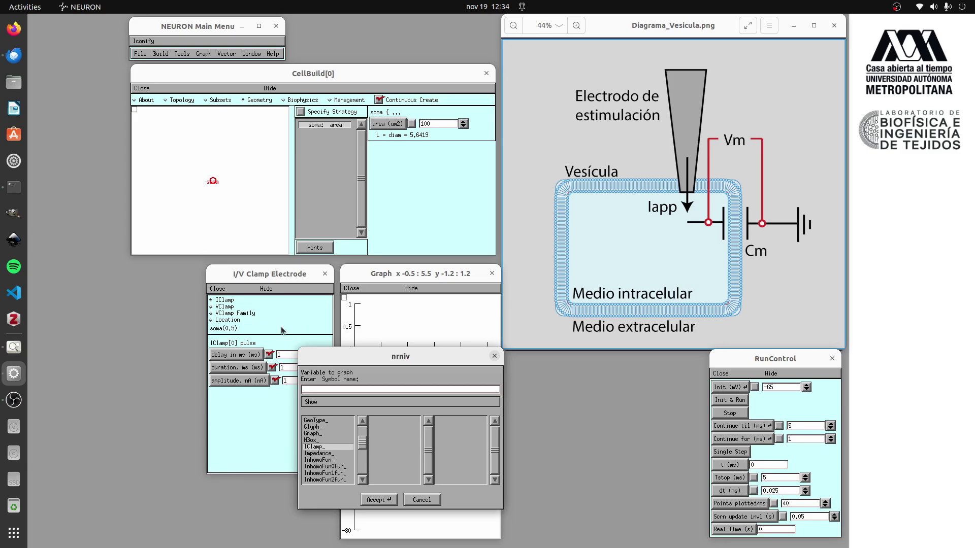
Step: Plot the electrode current variable IClamp[0].i in the upper graph
click(312, 447)
click(373, 422)
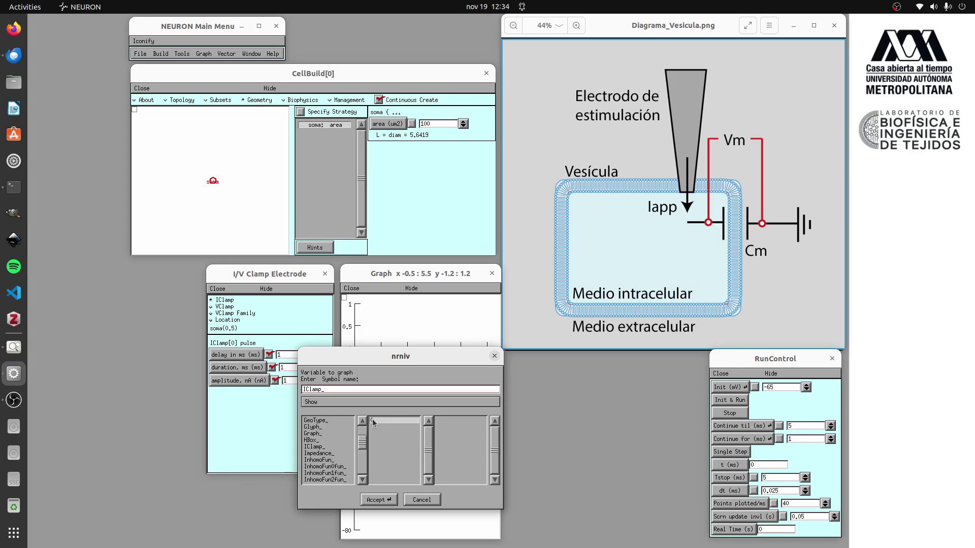
double_click(373, 419)
key(BackSpace)
text(.)
click(377, 460)
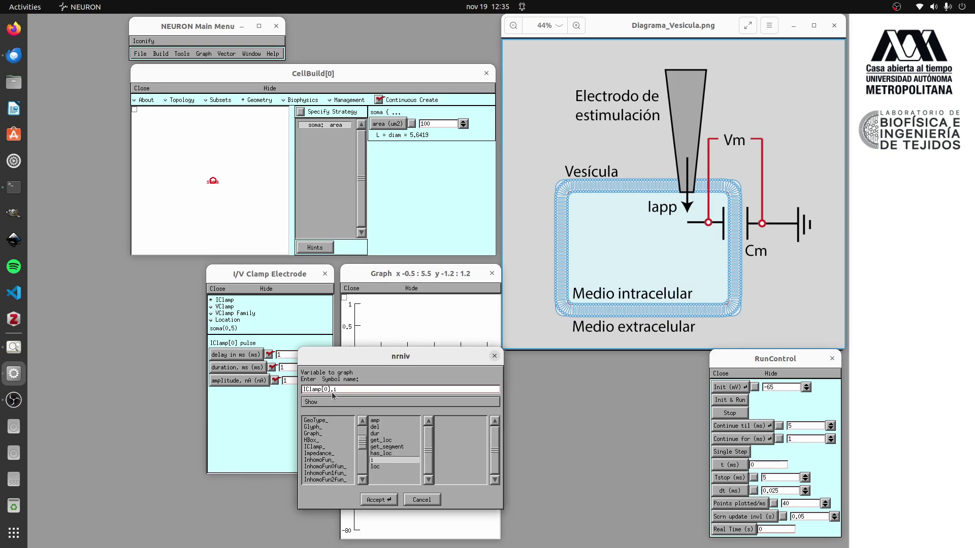
click(382, 500)
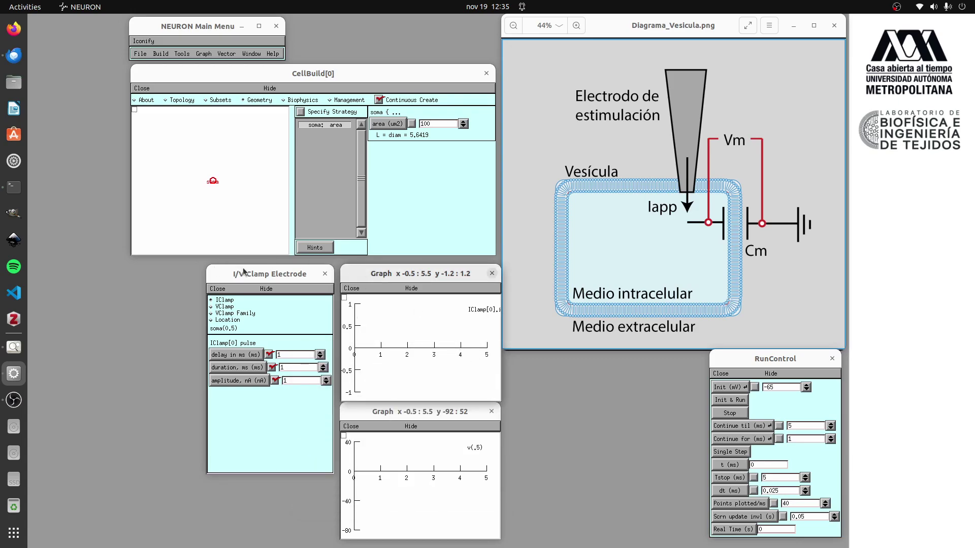
Step: Shift the electrode window and both graph windows toward the screen's edge, then widen the two graphs to a matching width
drag(244, 271, 207, 273)
drag(363, 273, 324, 273)
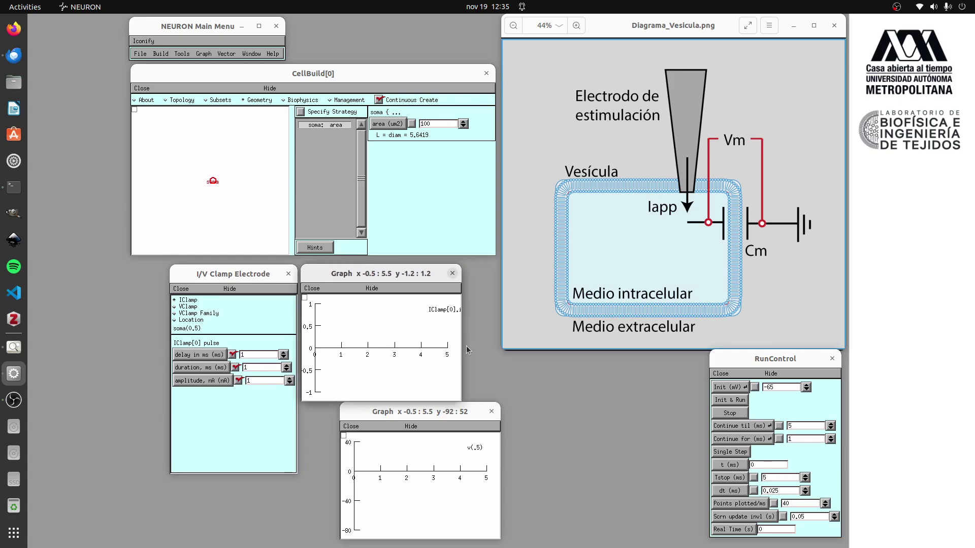
drag(463, 344, 489, 345)
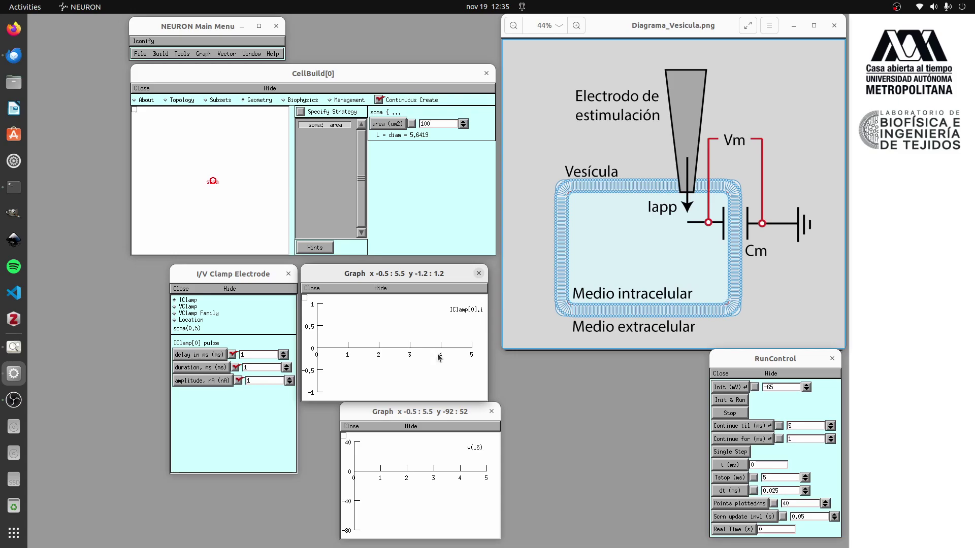
drag(420, 417, 381, 417)
drag(465, 441, 490, 441)
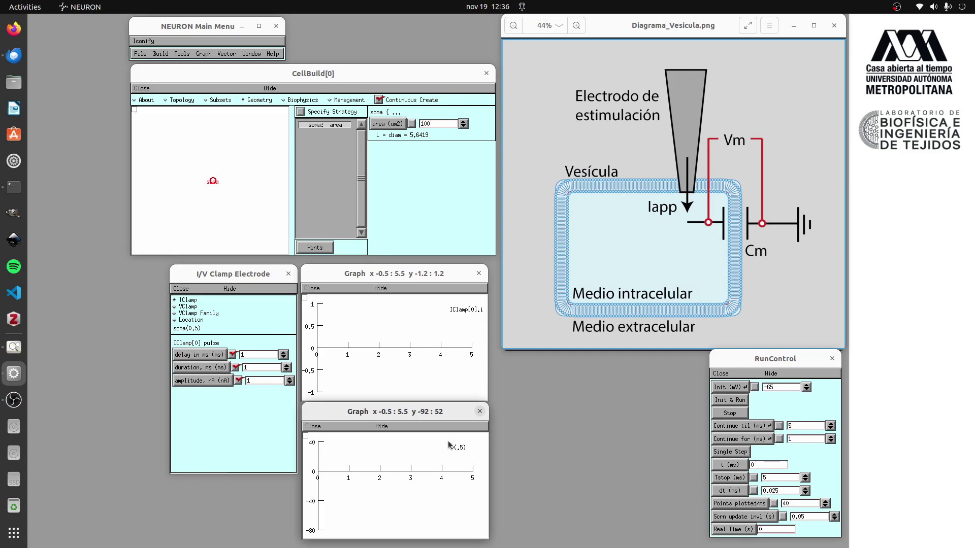
Step: Place the RunControl window beside the graphs, then initialize and run the simulation
drag(763, 360, 580, 362)
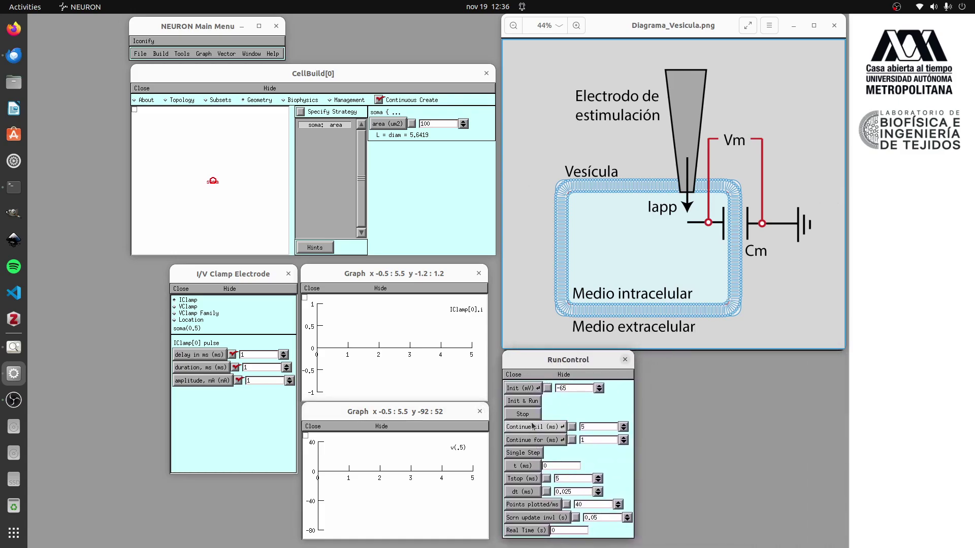
click(528, 401)
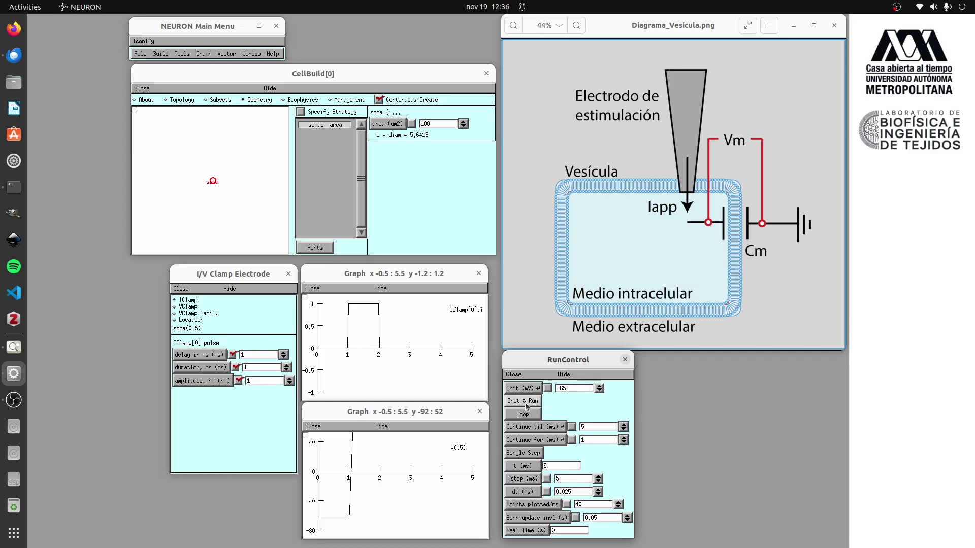
click(525, 402)
click(526, 404)
click(563, 479)
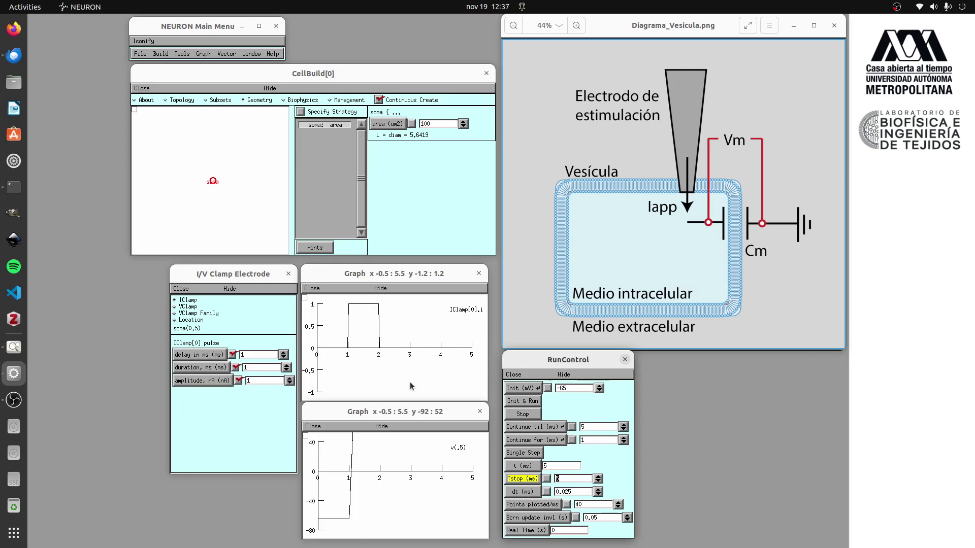
Step: Open the Color/Brush palette for the current graph and place it over that graph
right_click(306, 300)
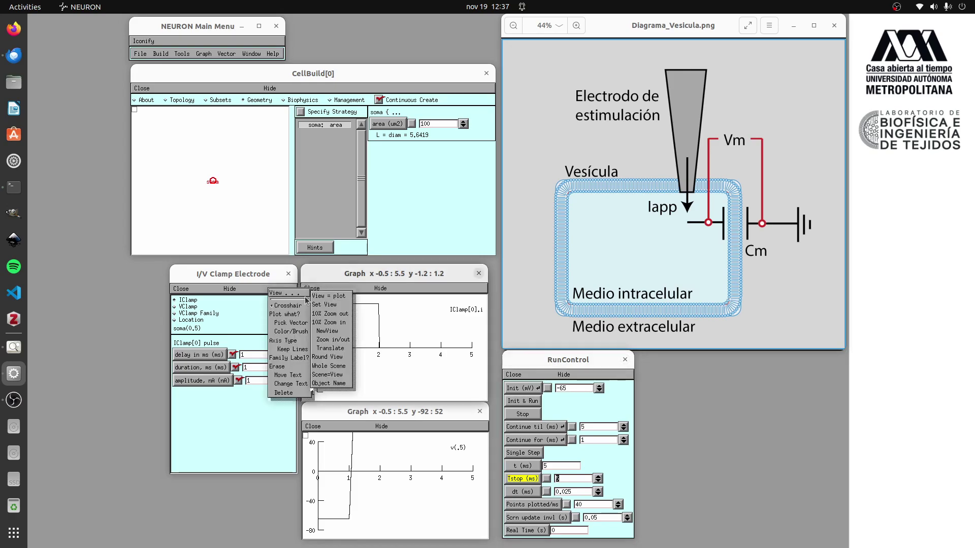
click(304, 335)
mouse_move(317, 341)
mouse_down()
mouse_move(246, 380)
mouse_move(228, 449)
mouse_move(256, 394)
mouse_move(386, 314)
mouse_move(411, 318)
mouse_up()
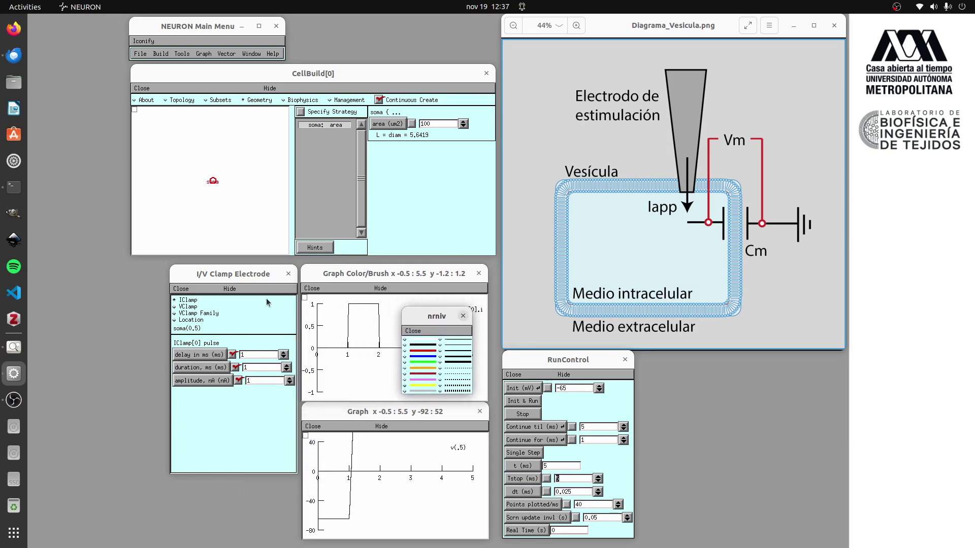
click(305, 301)
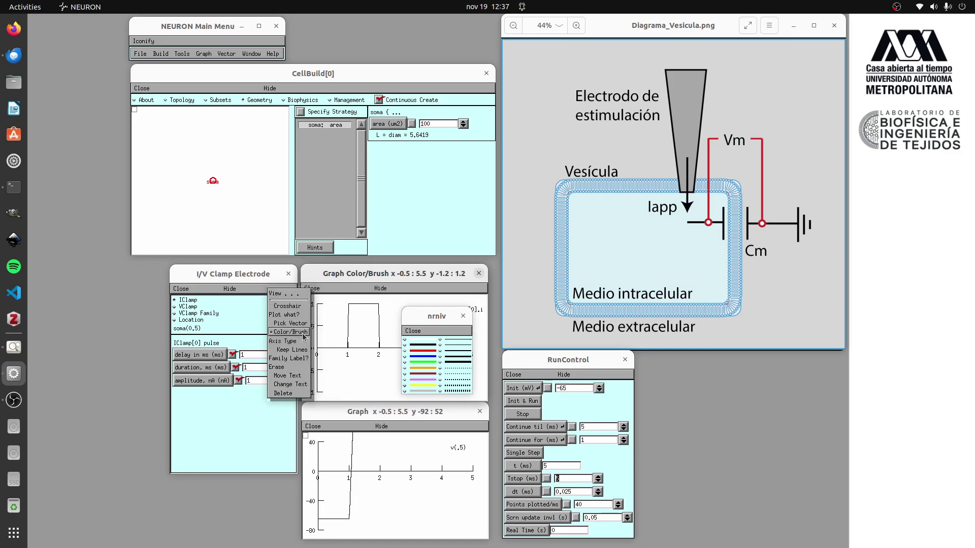
click(411, 318)
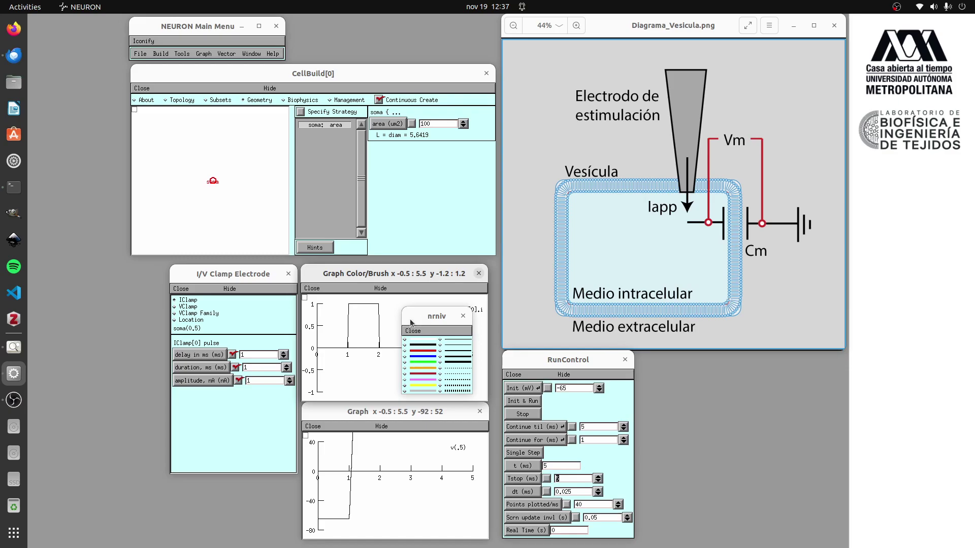
Step: Apply red and a thicker line to the IClamp[0].i trace and close the palette
click(404, 351)
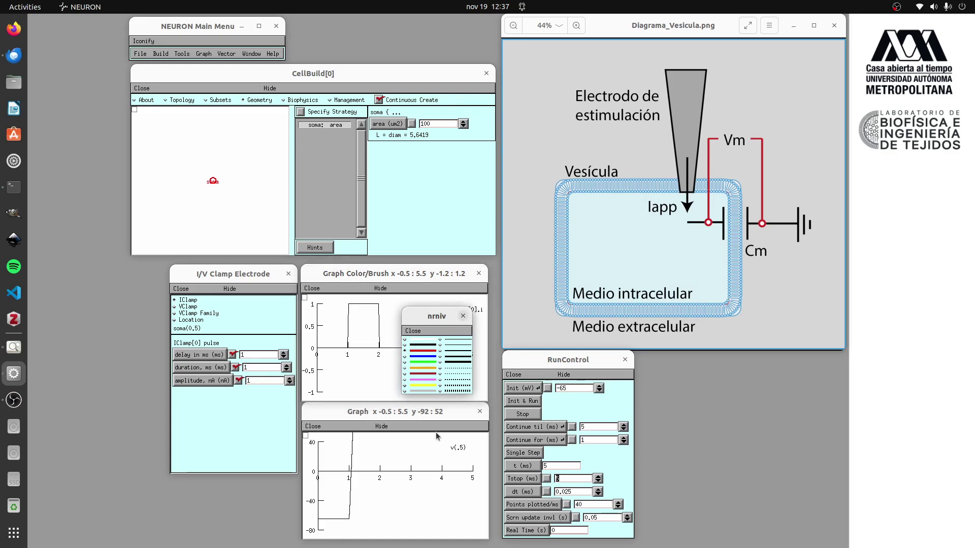
click(348, 339)
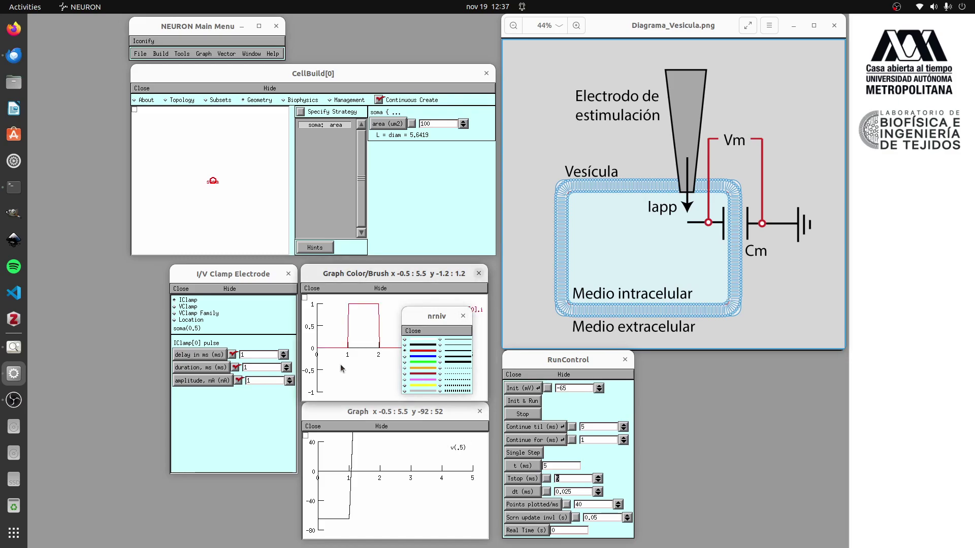
click(440, 359)
click(351, 339)
mouse_move(412, 319)
mouse_down()
mouse_move(231, 321)
mouse_move(232, 311)
mouse_move(249, 346)
mouse_up()
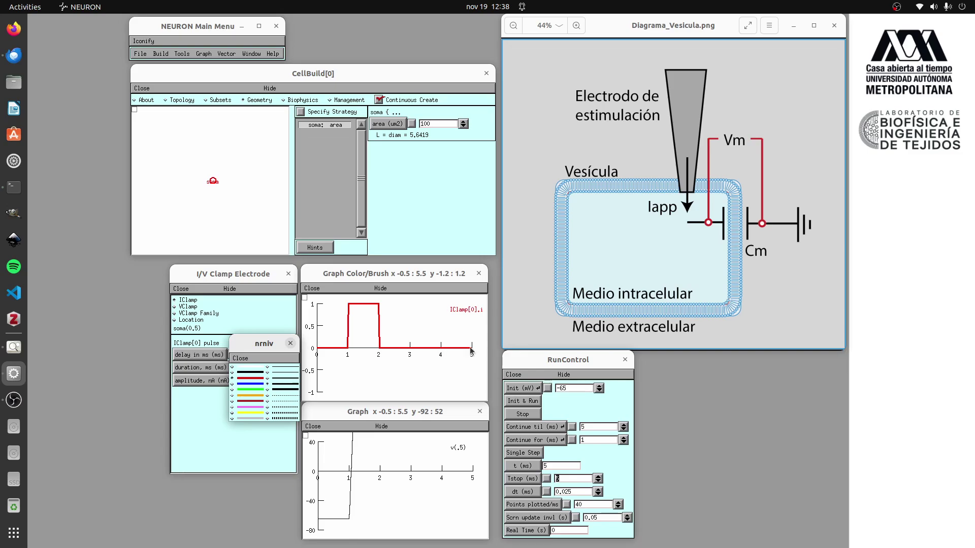
click(291, 343)
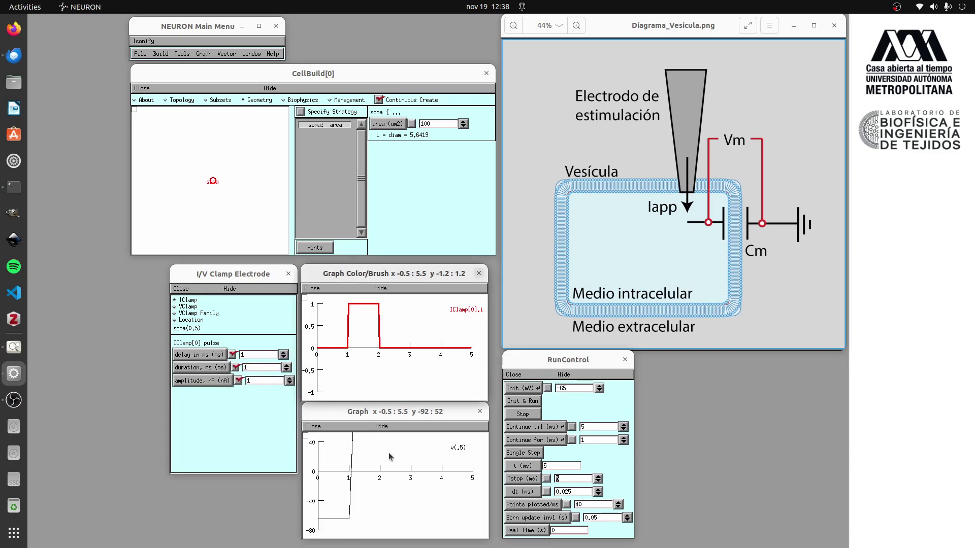
Step: Fit the voltage graph's axes to the whole v(.5) trace with View = plot
click(404, 412)
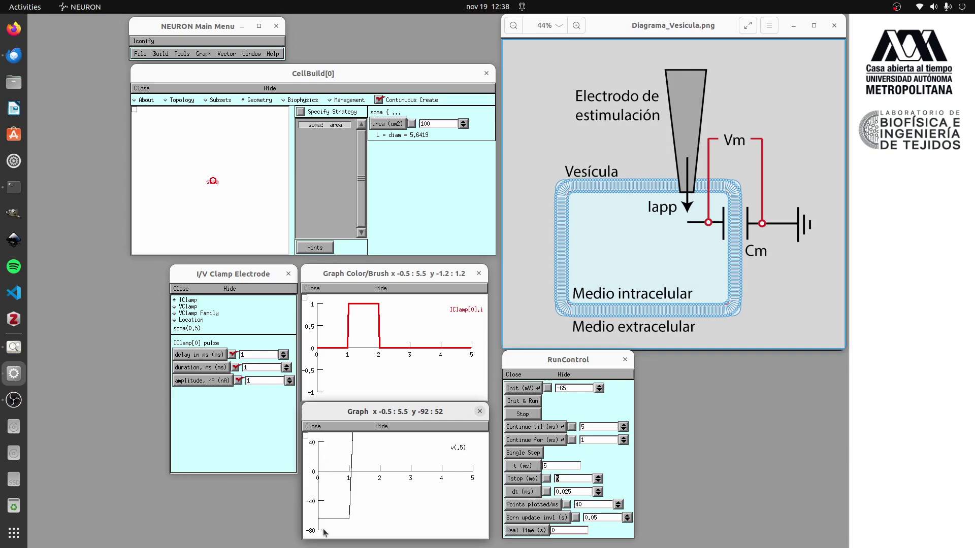
right_click(306, 439)
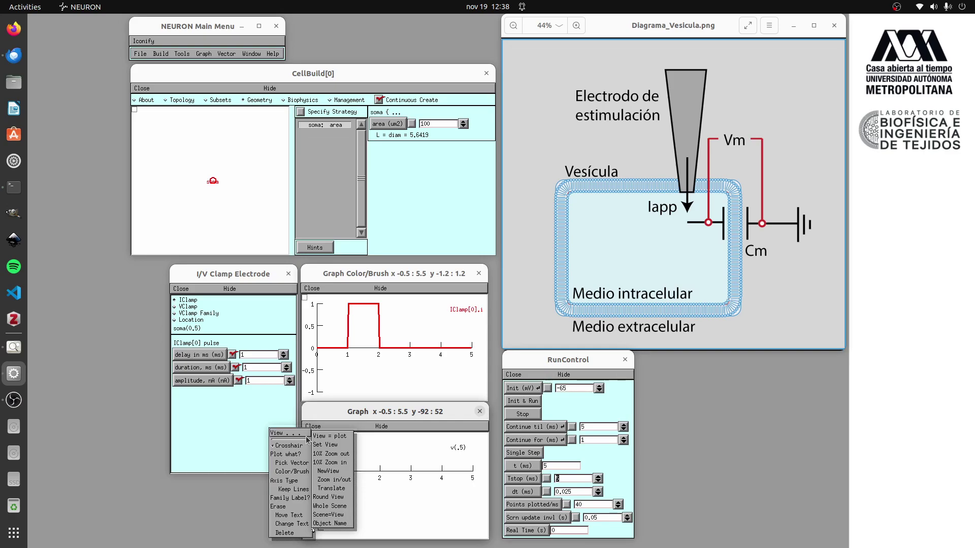
click(330, 438)
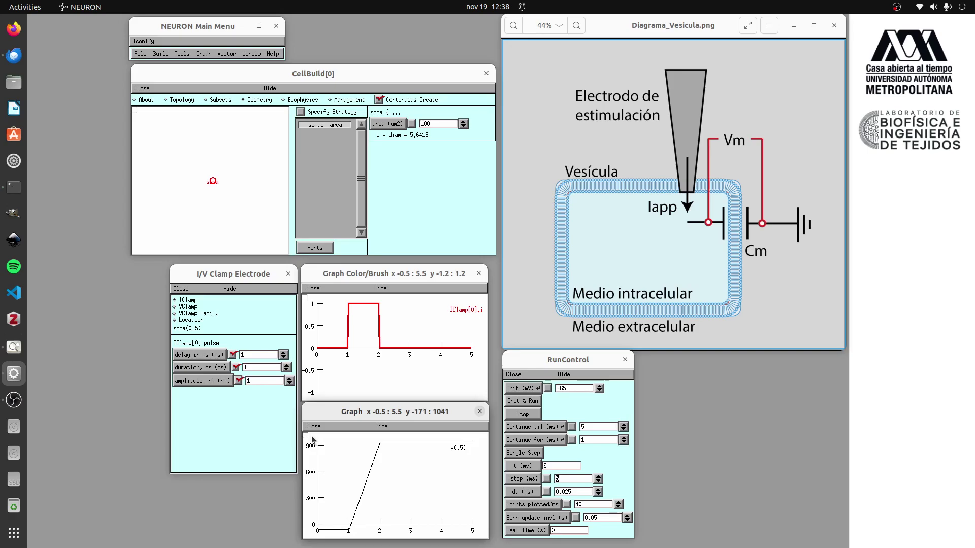
right_click(307, 438)
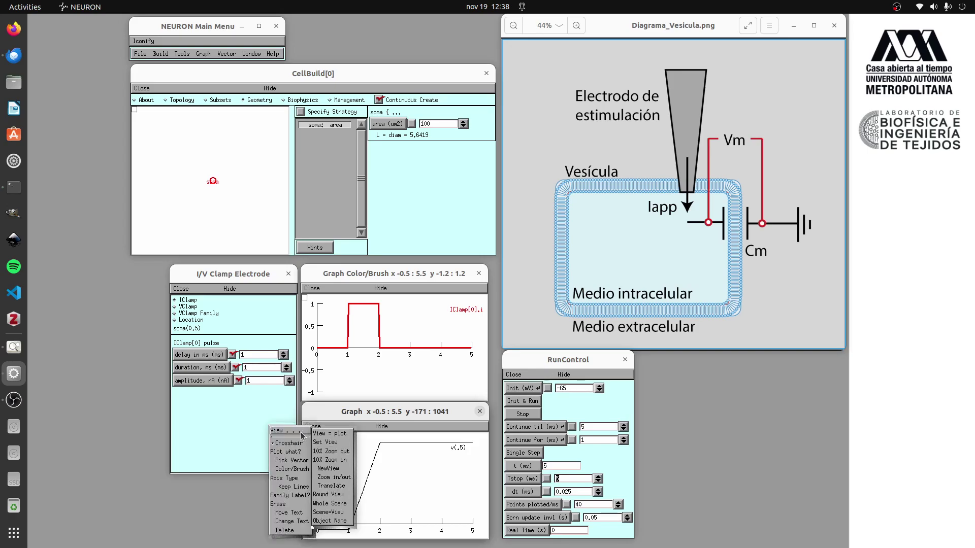
click(330, 437)
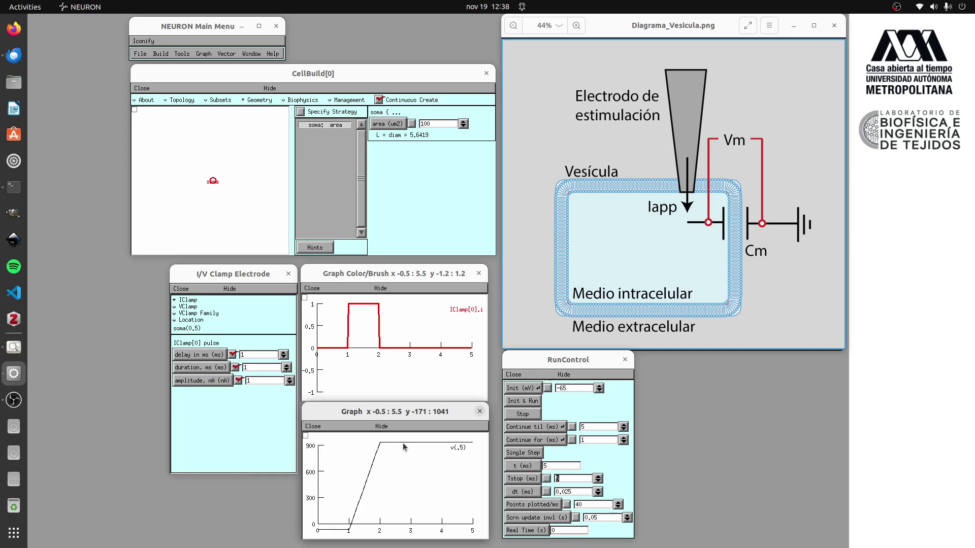
Step: Check the voltage graph's X and Y size settings in Set View without changing them
right_click(307, 440)
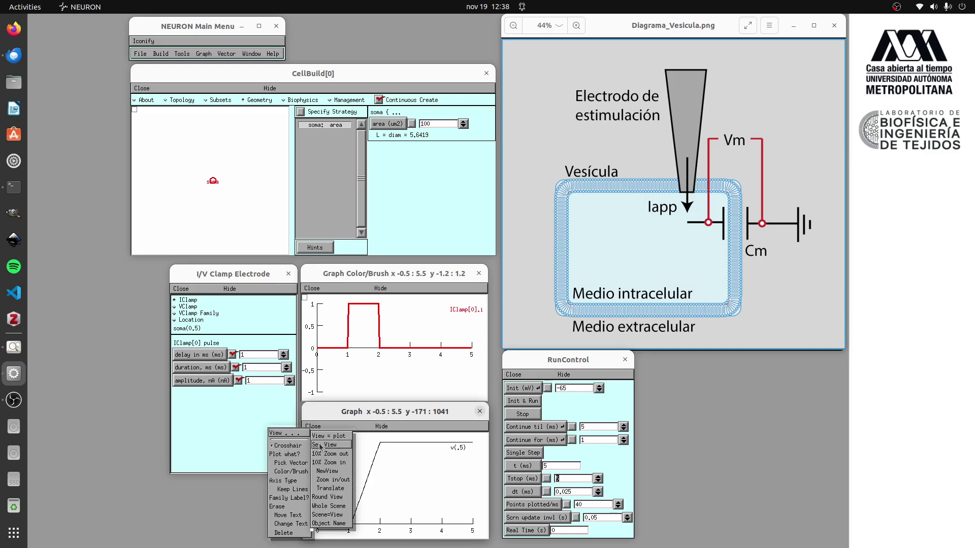
click(323, 445)
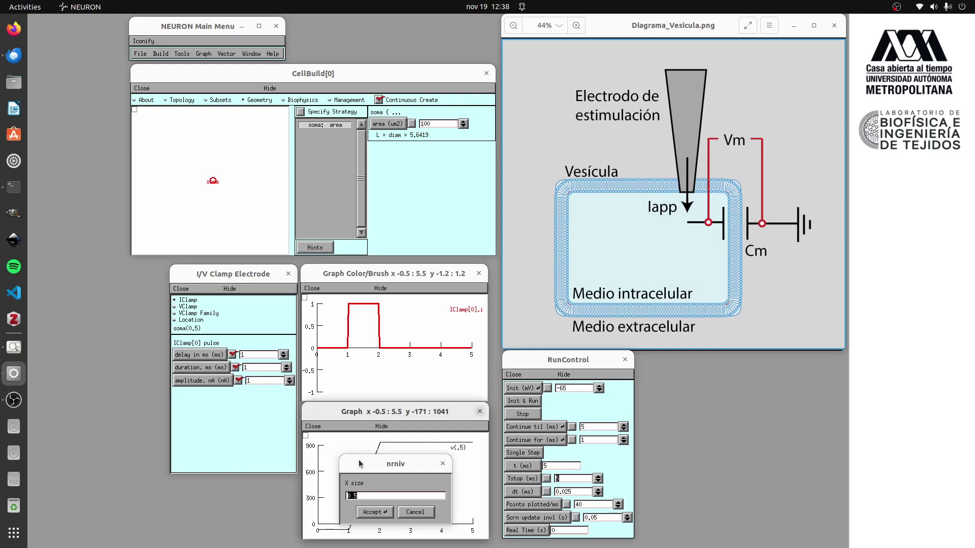
key(Return)
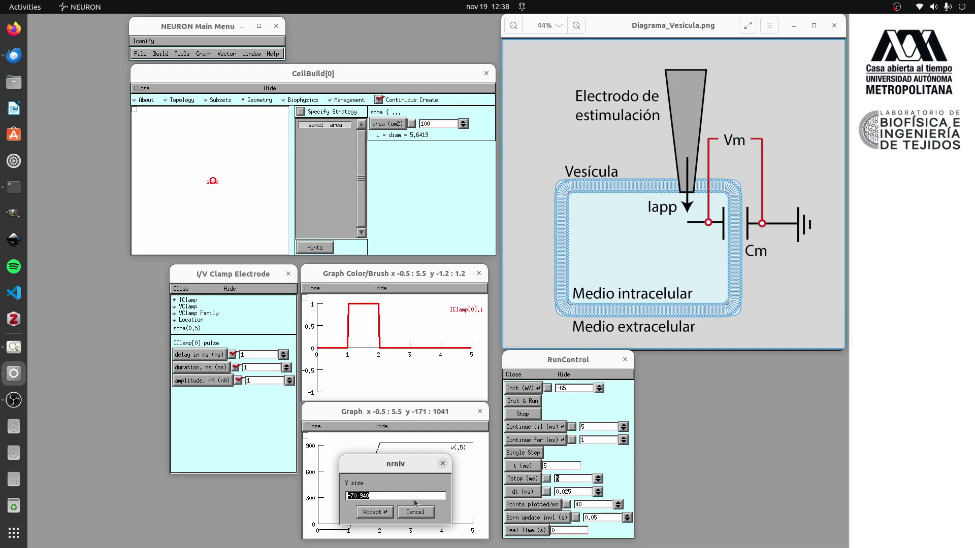
key(Return)
Step: Use Set View on the voltage graph to keep the X size and extend the displayed Y range to -210 to 1110
right_click(305, 436)
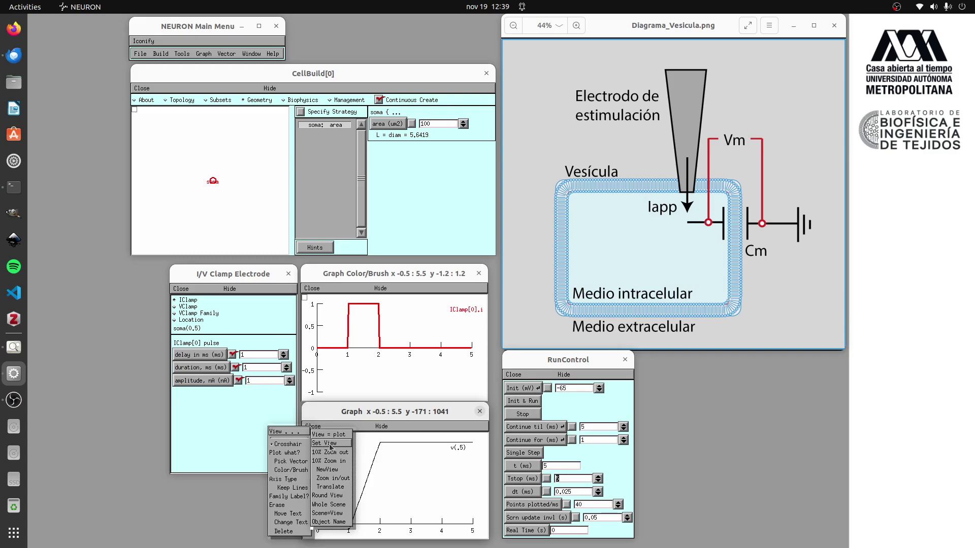
click(331, 444)
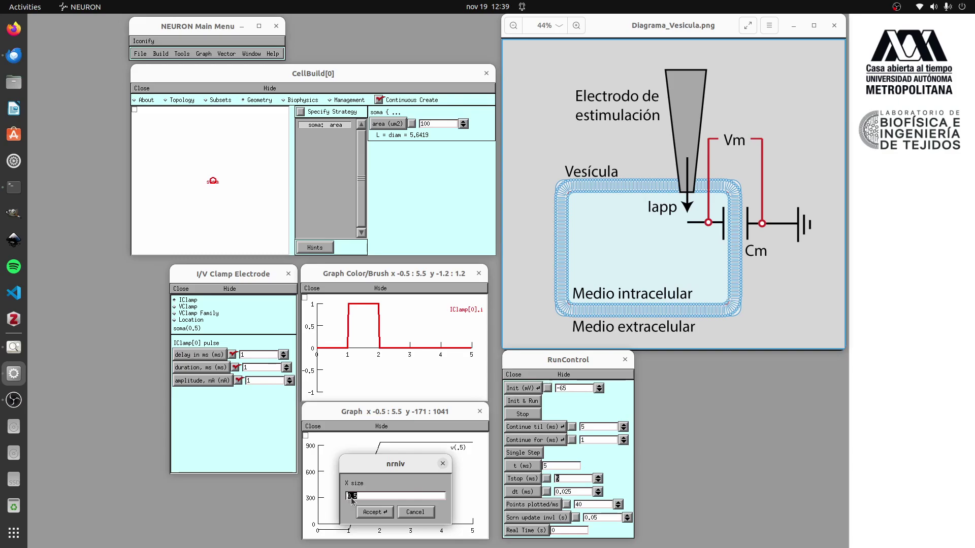
click(371, 513)
key(BackSpace)
key(BackSpace)
click(375, 512)
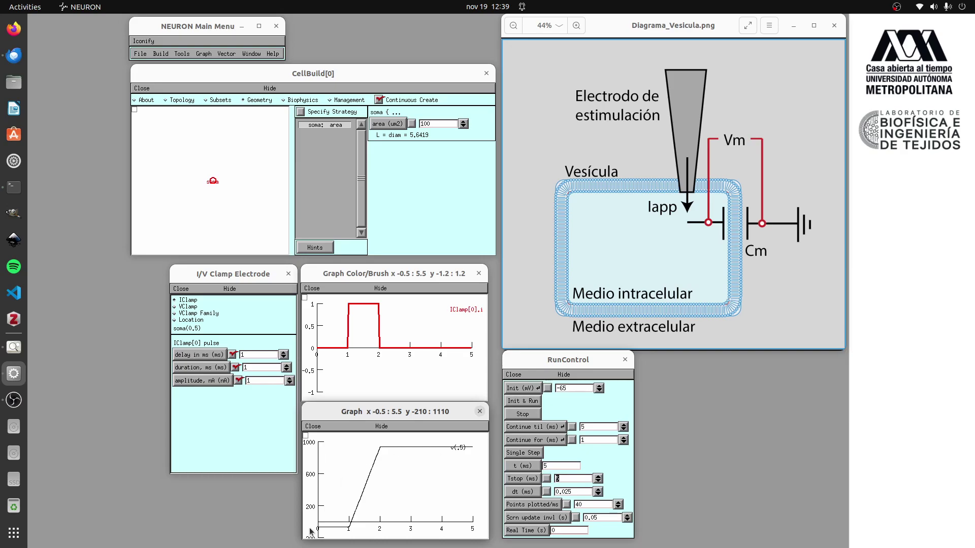
Step: Apply blue and a thicker line to the v(.5) trace with Color/Brush and close the palette
right_click(304, 438)
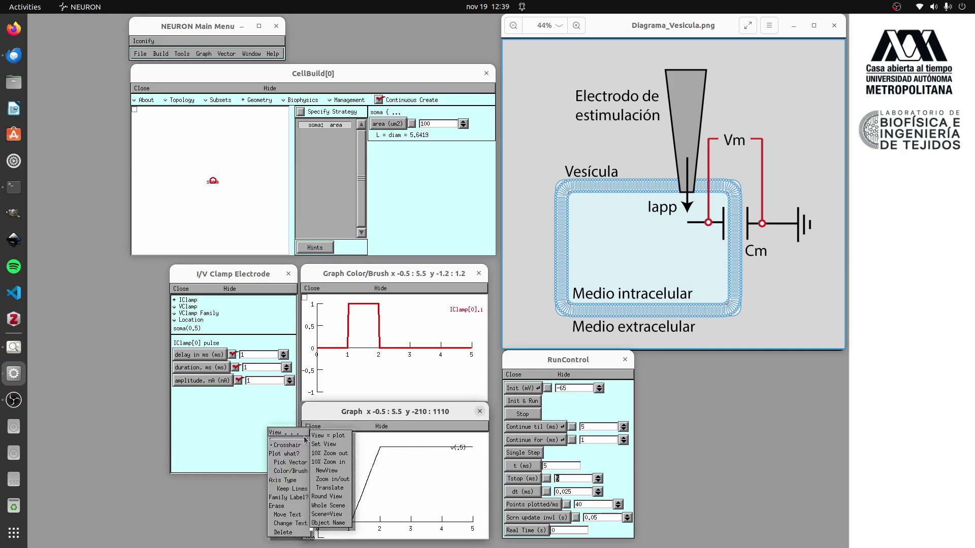
click(303, 471)
drag(321, 477, 217, 429)
click(198, 466)
click(370, 476)
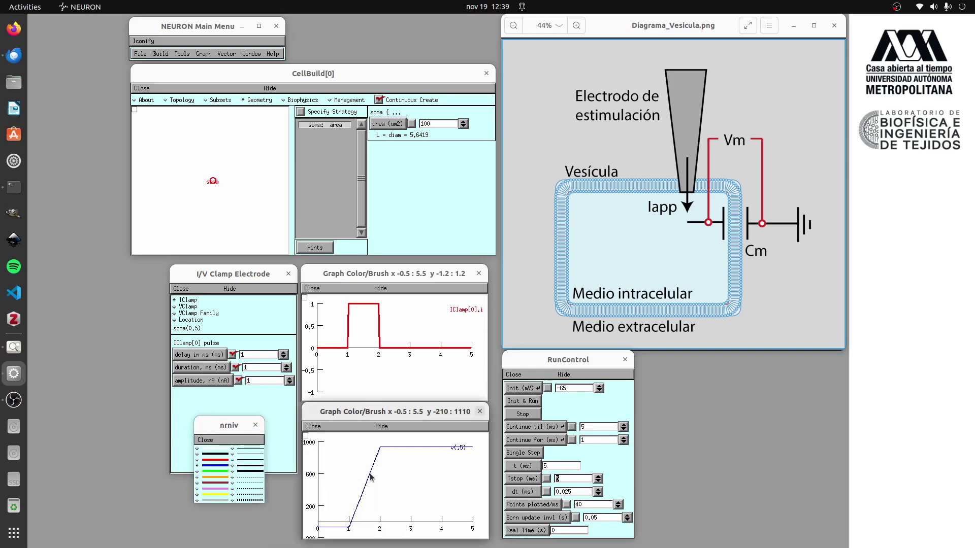
click(232, 466)
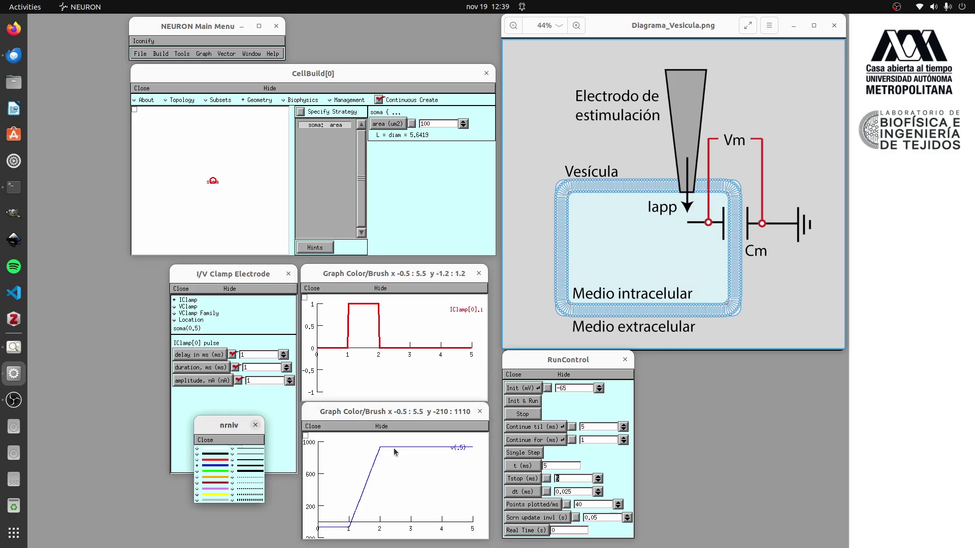
click(409, 451)
click(411, 446)
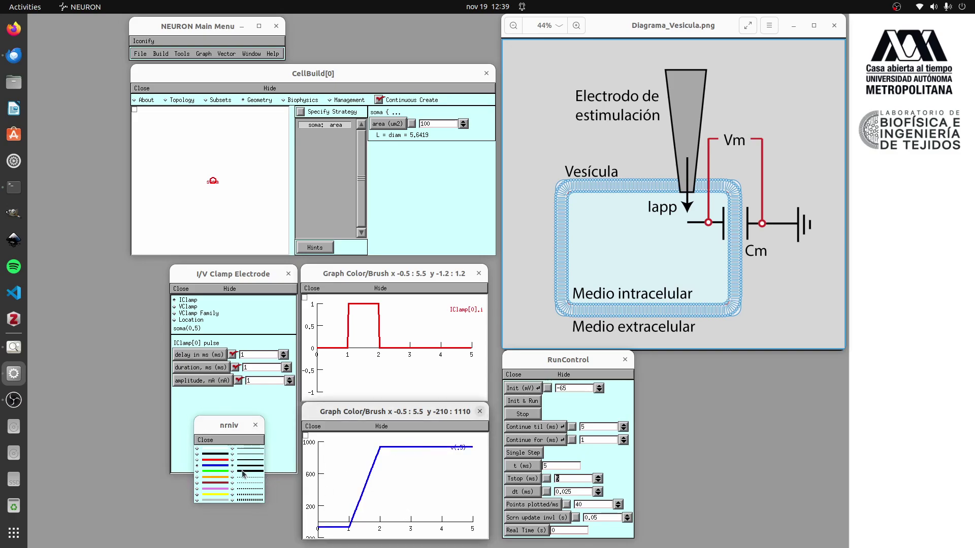
click(218, 440)
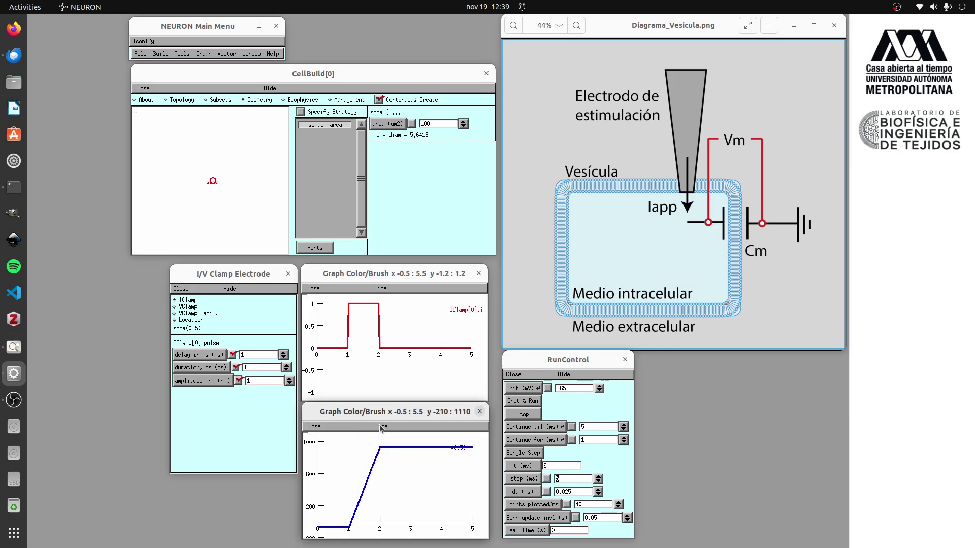
Step: Fit the current graph's axes to the IClamp[0].i trace with View = plot
right_click(305, 301)
click(327, 296)
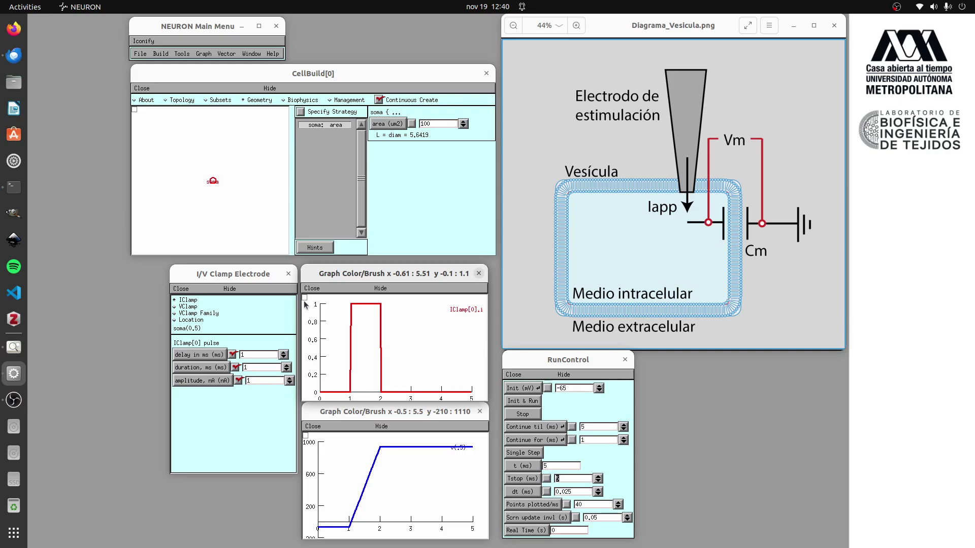
Step: Use the Crosshair on the voltage graph to read the v(.5) trace before the pulse and on its final plateau
click(305, 435)
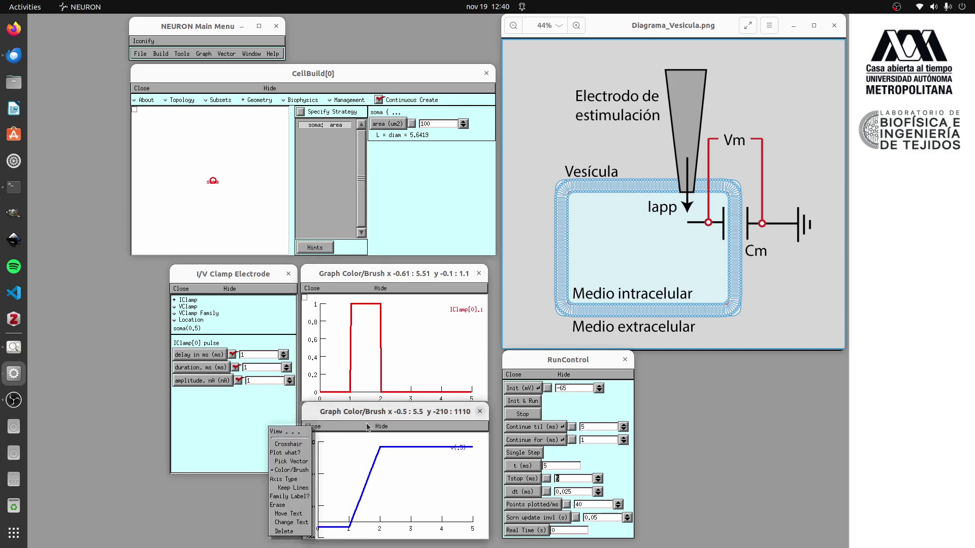
click(292, 445)
mouse_move(394, 446)
mouse_down()
mouse_move(406, 451)
mouse_move(380, 451)
mouse_move(347, 529)
mouse_move(330, 535)
mouse_up()
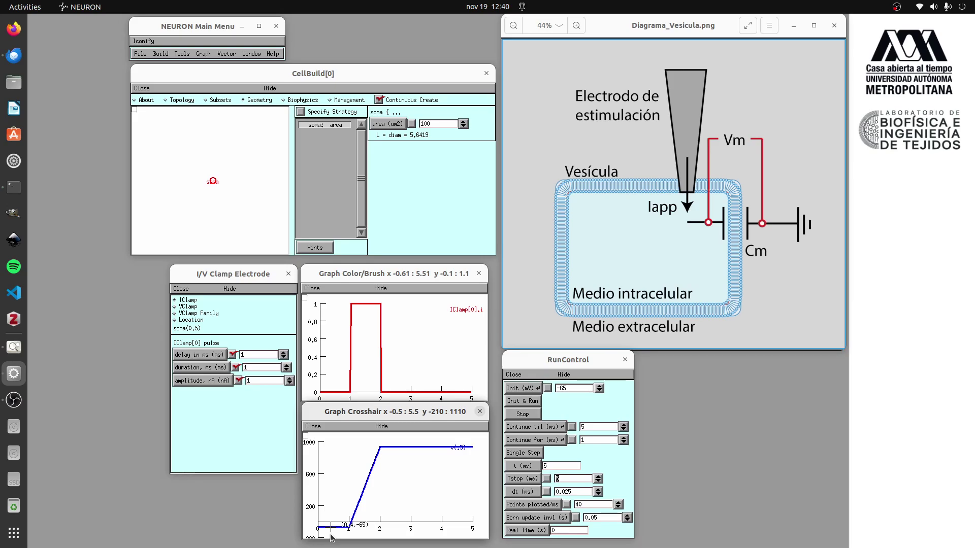
drag(330, 538, 426, 452)
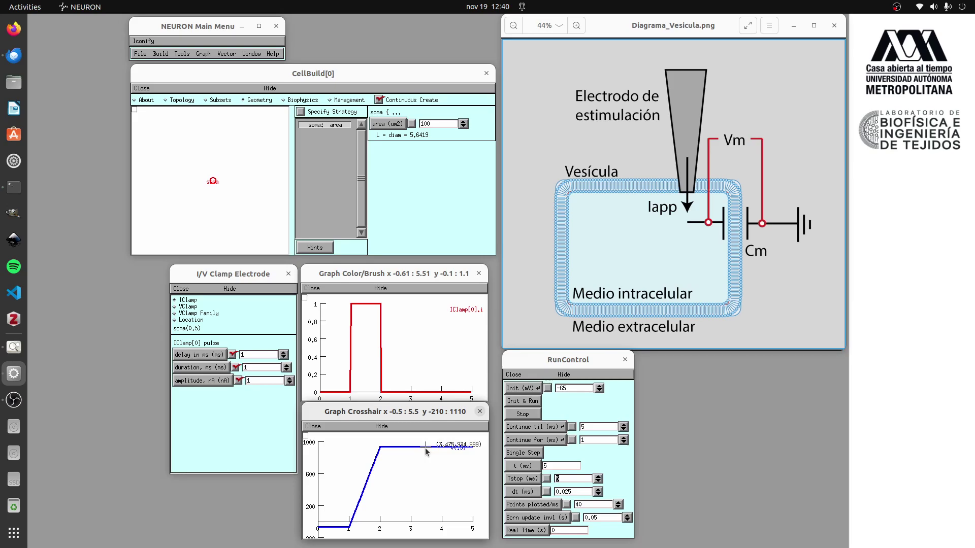
drag(426, 449, 423, 449)
drag(424, 448, 422, 448)
drag(422, 448, 424, 447)
Step: Set the IClamp pulse amplitude to 0.1 nA and rerun the simulation with Init & Run
click(264, 379)
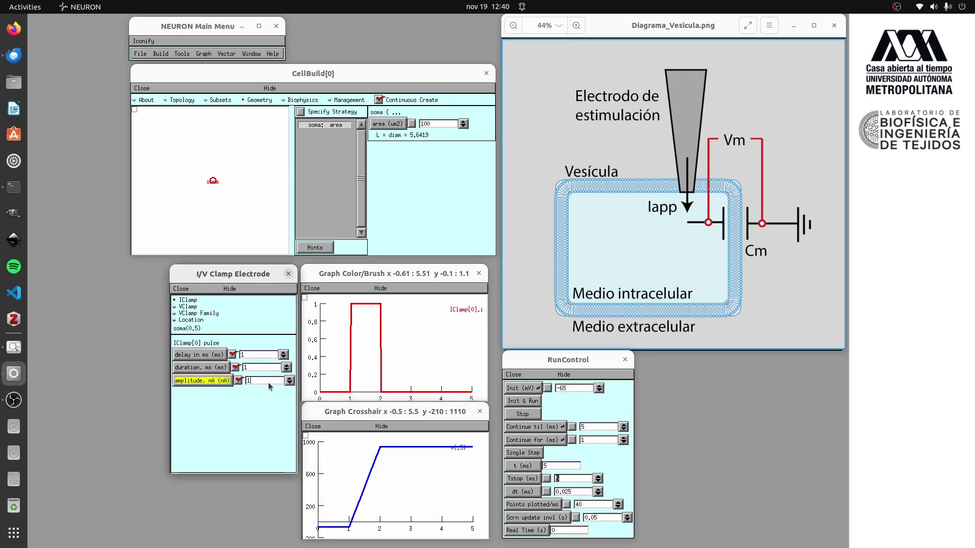
text(/10)
click(515, 401)
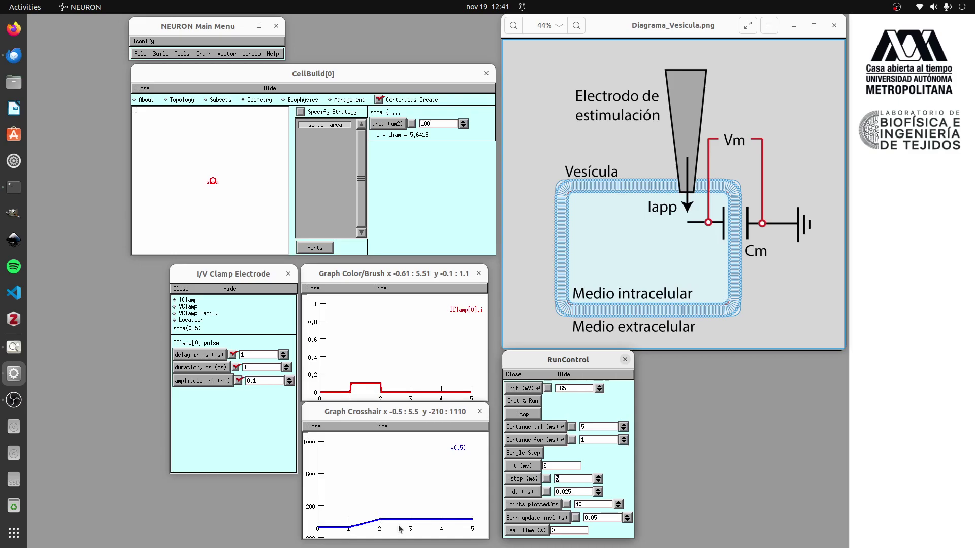
Step: Refit the voltage and current graphs to their new traces with View = plot, checking the voltage plateau with the Crosshair in between
right_click(308, 440)
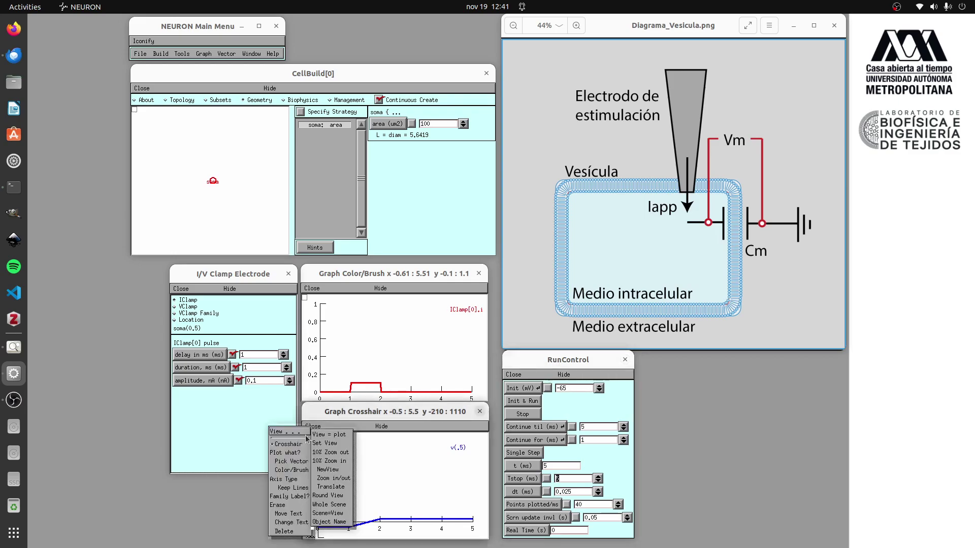
click(320, 435)
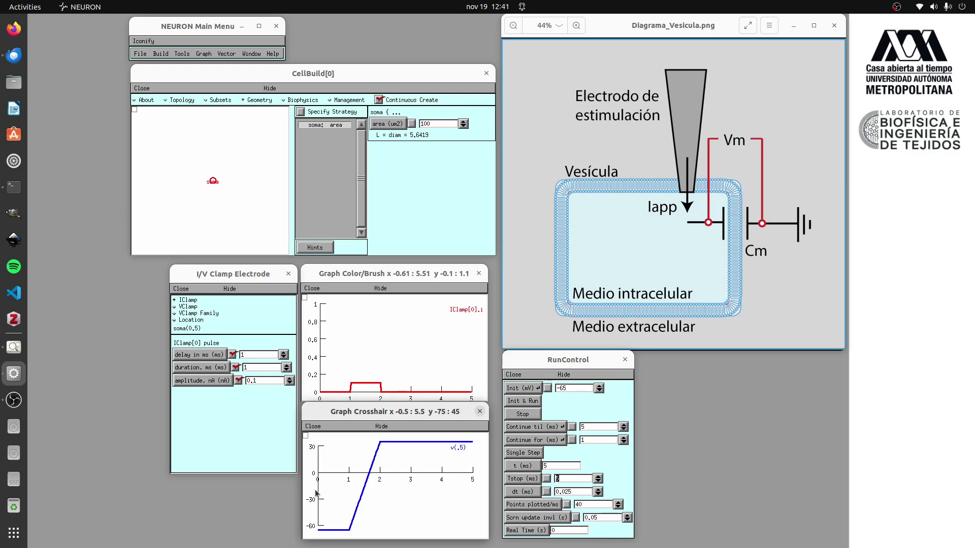
click(399, 447)
drag(399, 444, 402, 445)
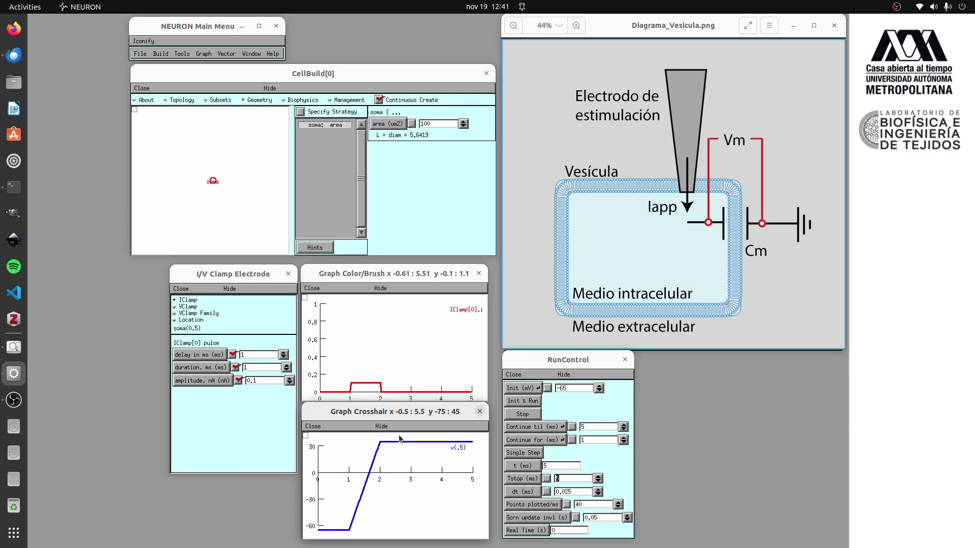
click(305, 299)
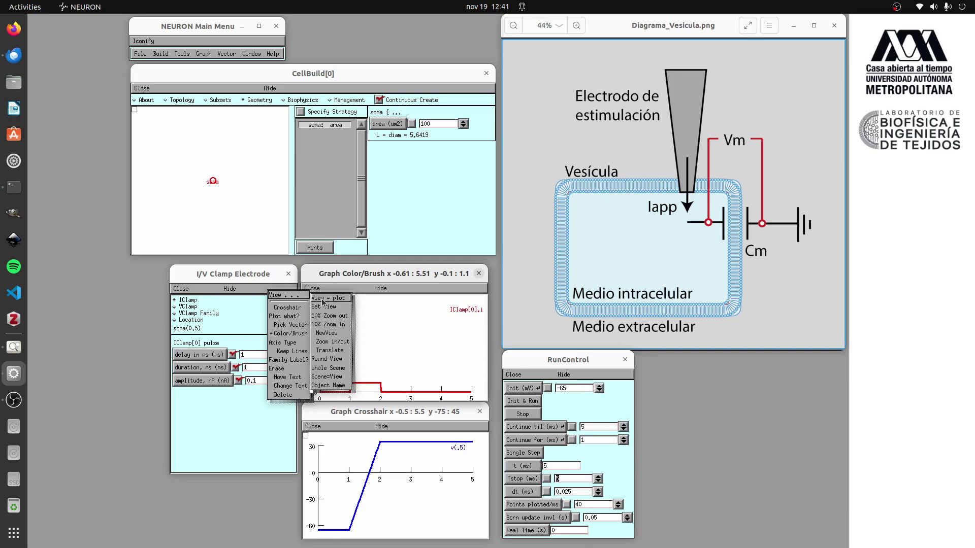
click(320, 303)
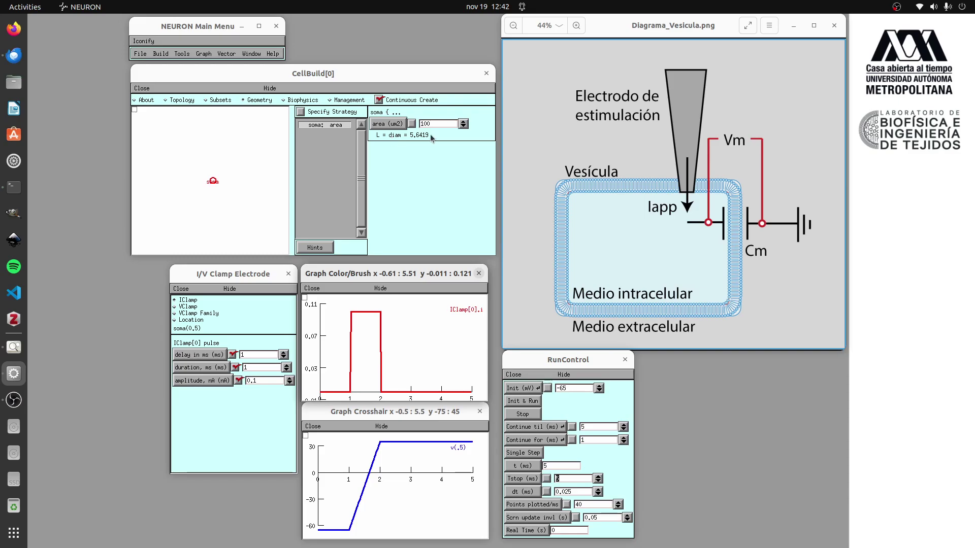
Step: Check the clamp electrode's Location along the soma, keep it at soma(0.5), and return to the IClamp settings
click(224, 276)
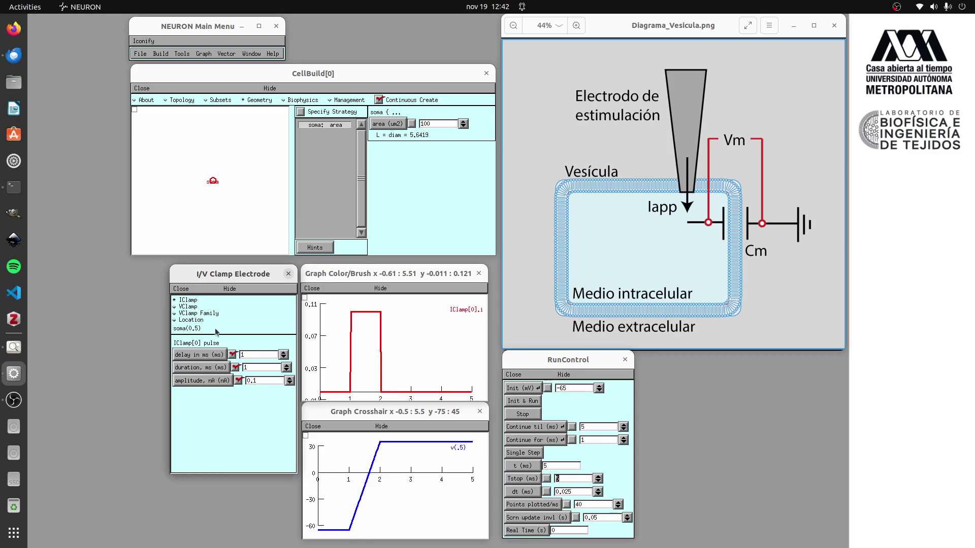
click(174, 321)
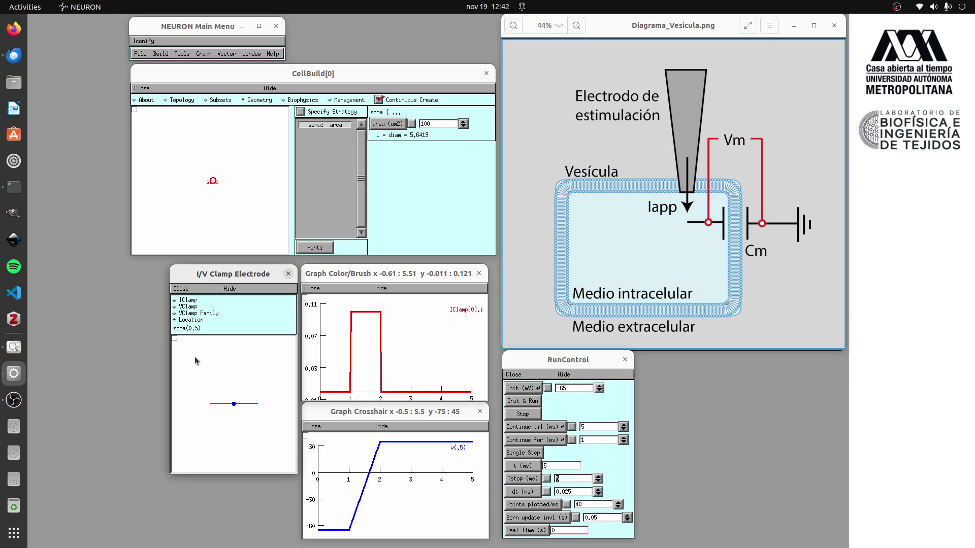
click(212, 403)
click(234, 404)
click(174, 301)
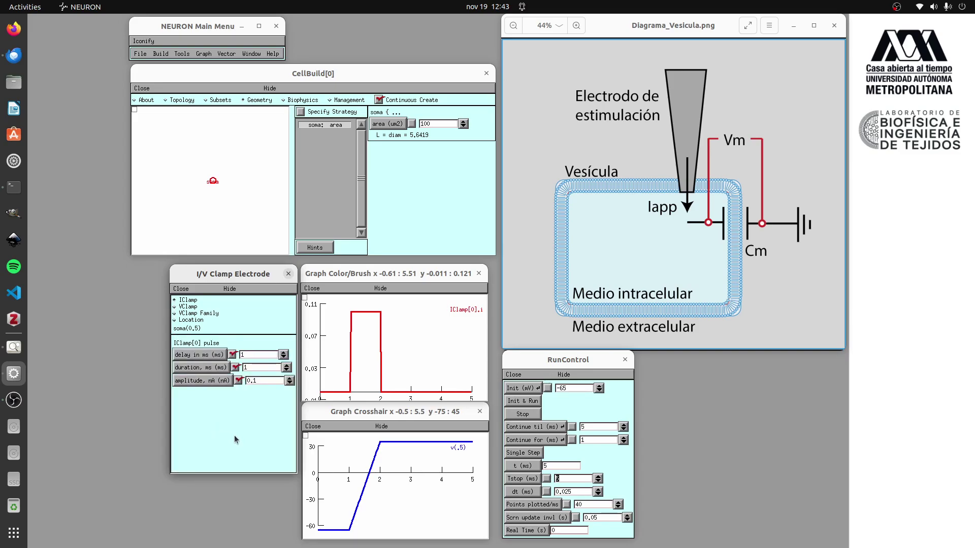